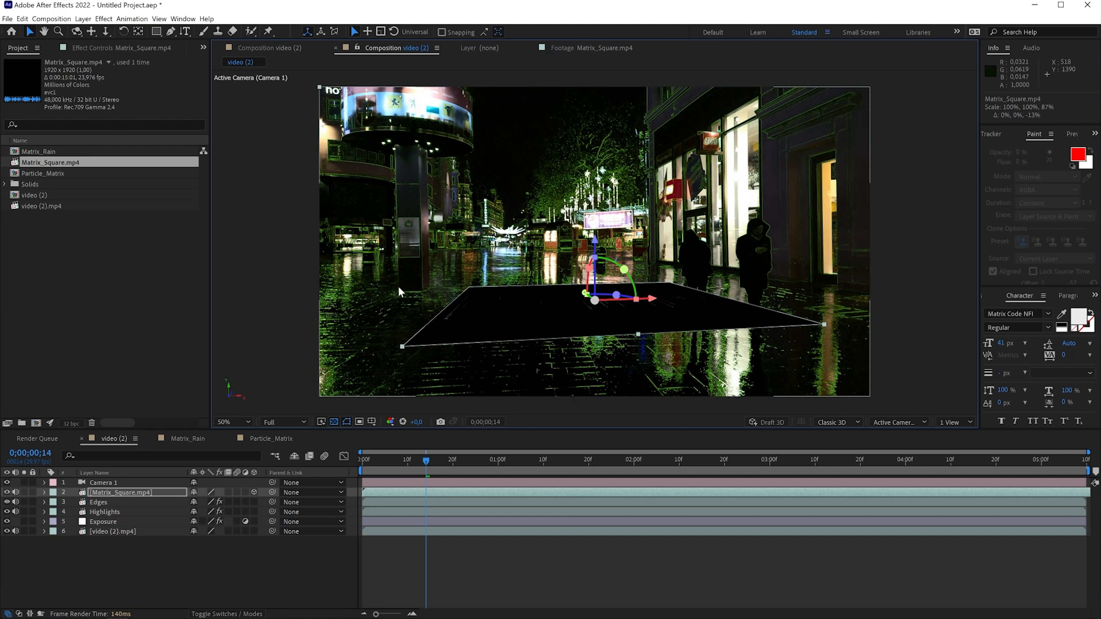
- Shift the Matrix_Square.mp4 floor layer left along its X axis and flip it vertically
left_click_drag(652, 302, 611, 301)
right_click(559, 322)
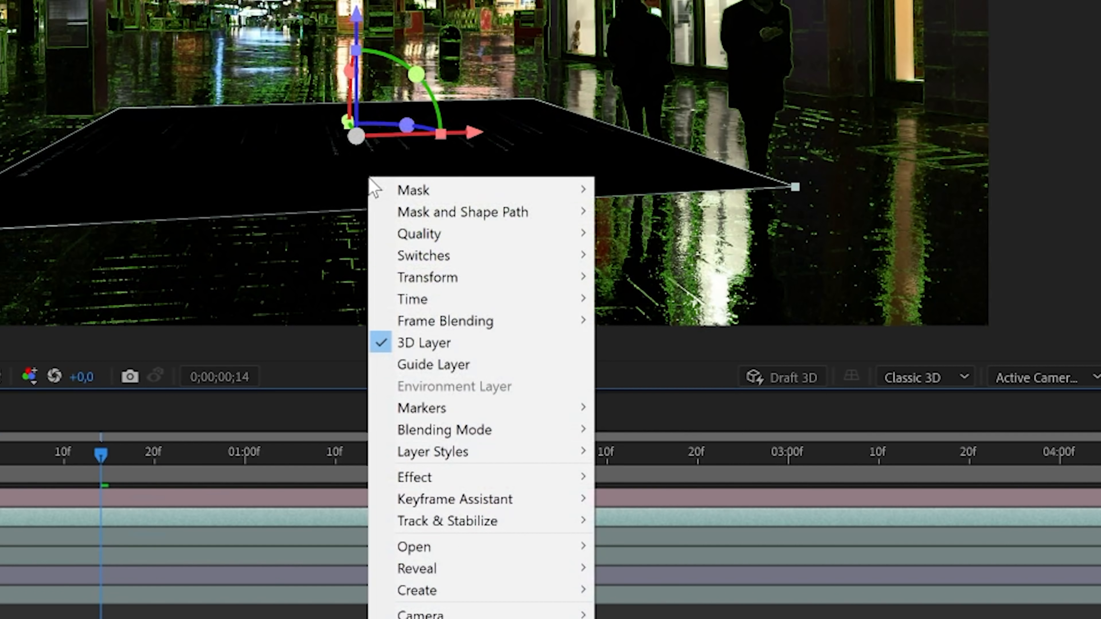
mouse_move(596, 373)
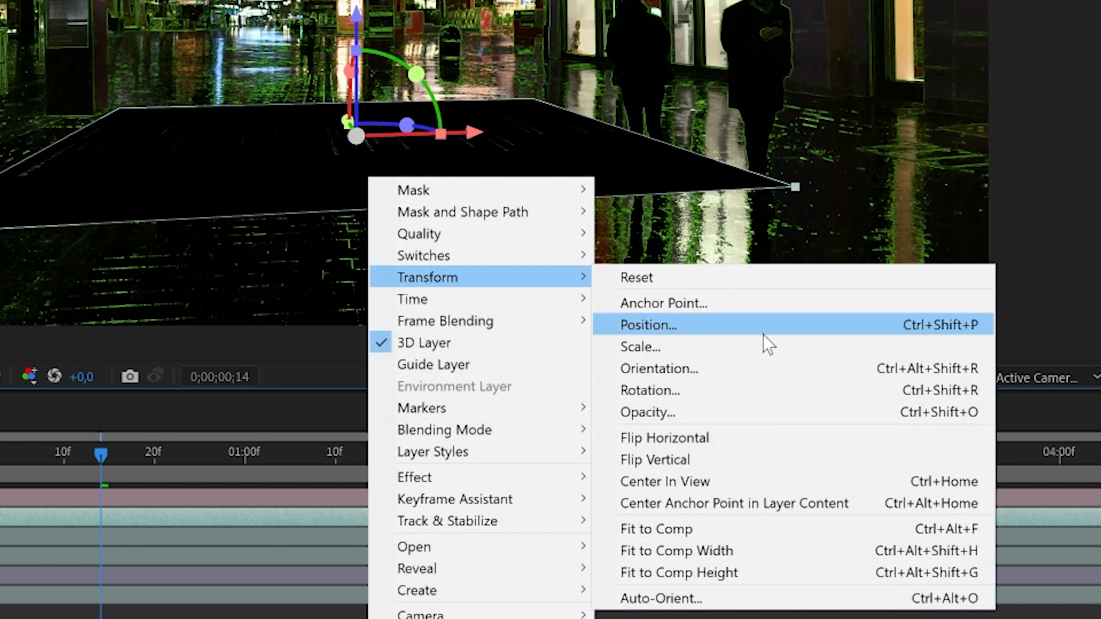
left_click(710, 460)
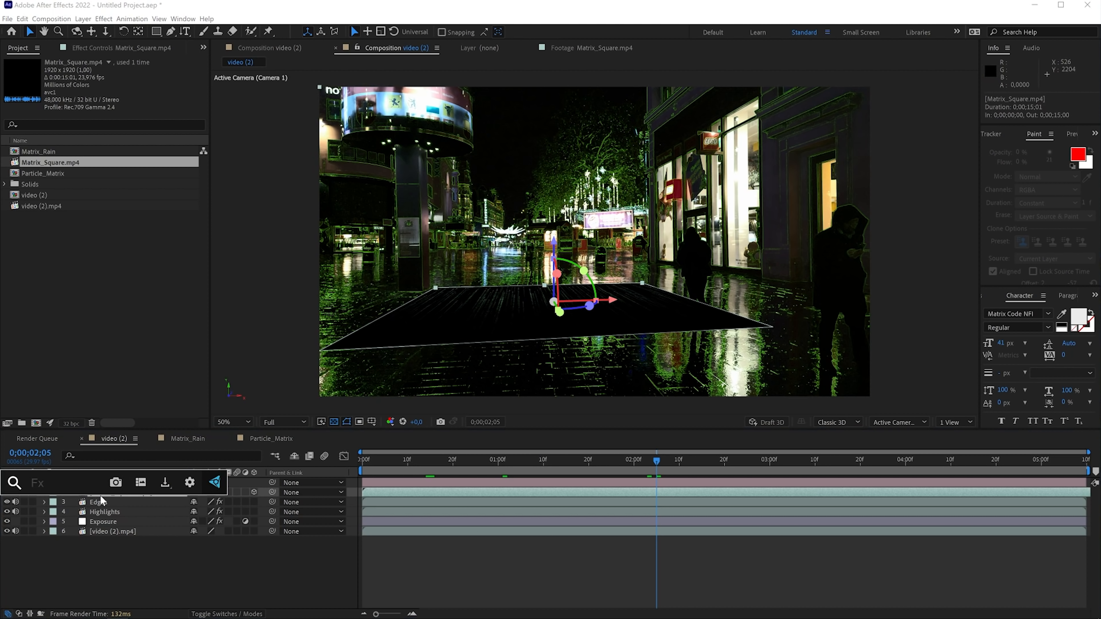
- Apply the Motion Tile effect to the Matrix_Square.mp4 floor layer
key("ctrl+space")
type("moti")
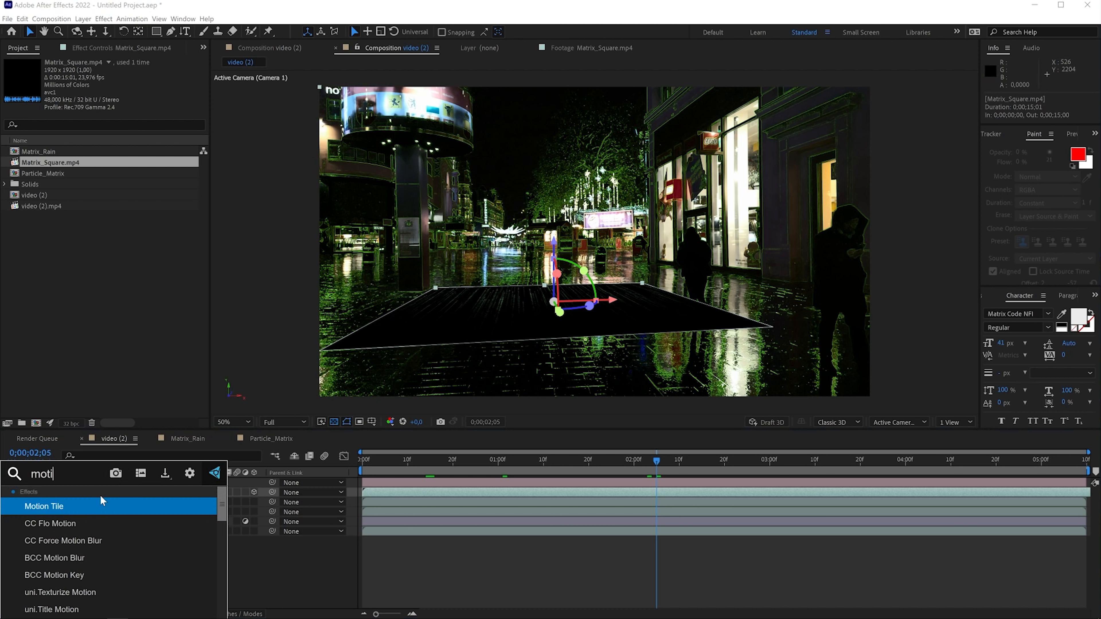
type("o")
left_click(64, 511)
- Set the Motion Tile output width and output height of the floor layer to 200
left_click(122, 51)
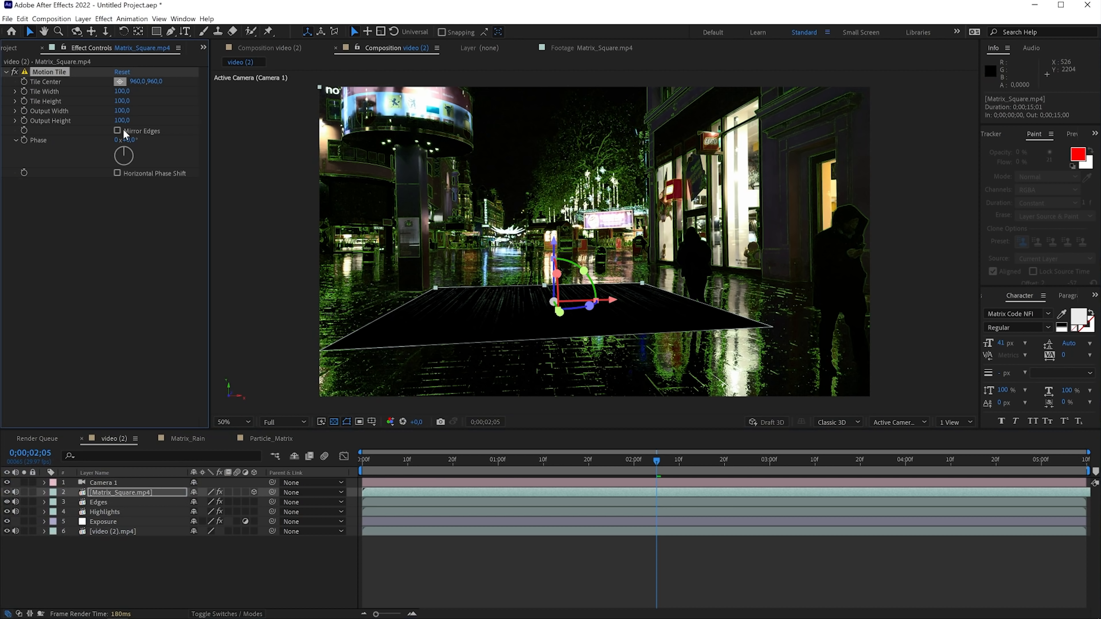
left_click(122, 111)
type("200")
key("Tab")
type("200")
key("Return")
- Move the floor layer deeper into the street and raise its Motion Tile output height to 300 to cover the ground
left_click_drag(559, 312, 543, 288)
left_click(122, 121)
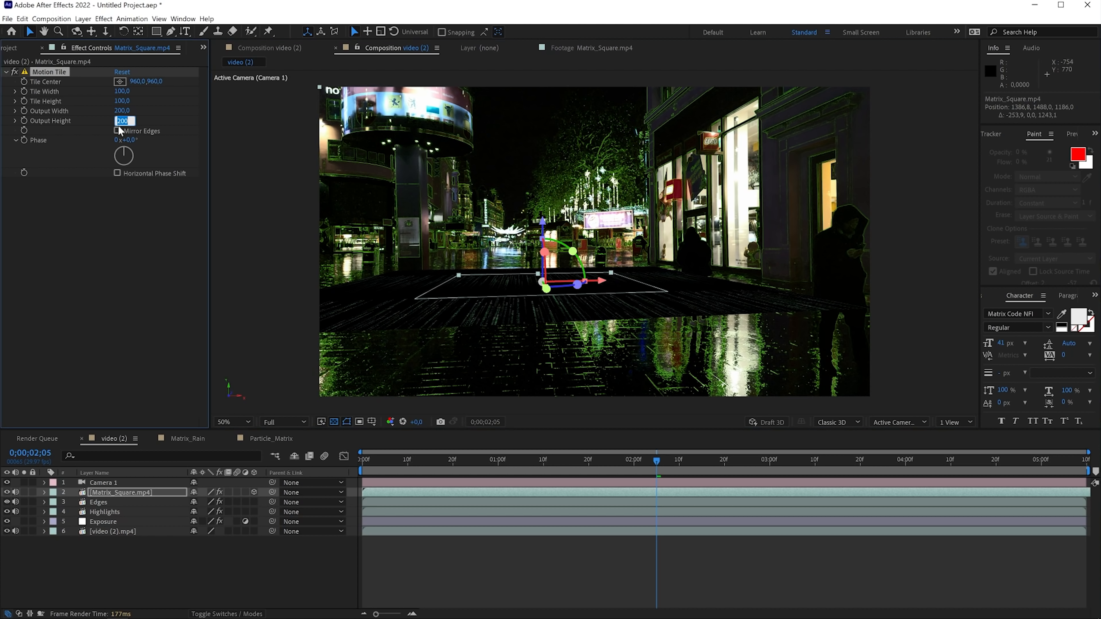
type("300")
key("Return")
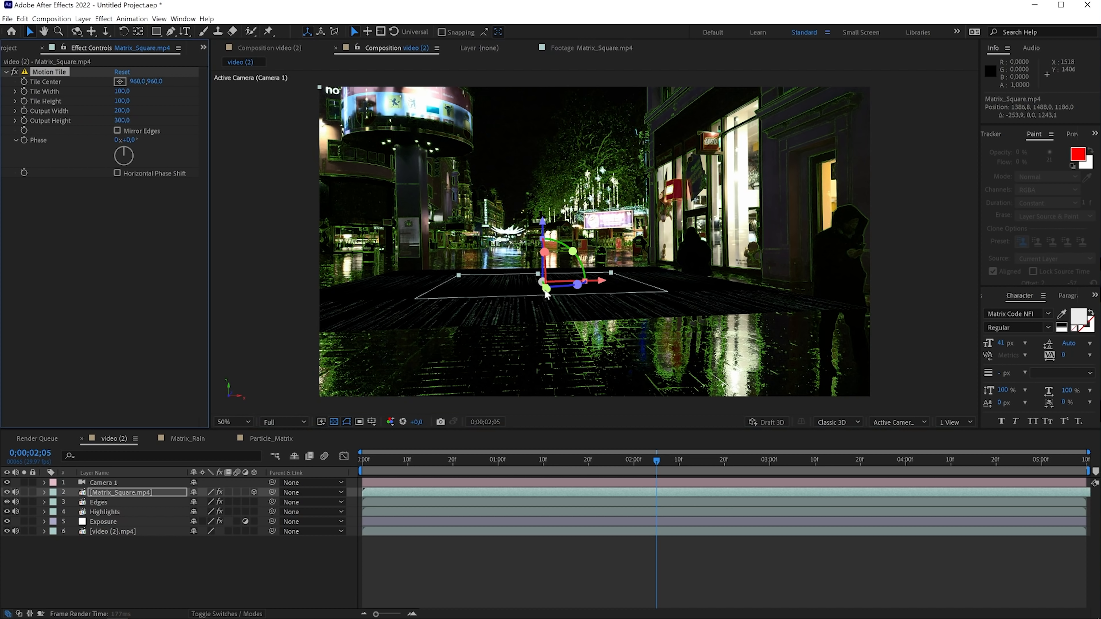
left_click_drag(546, 295, 550, 299)
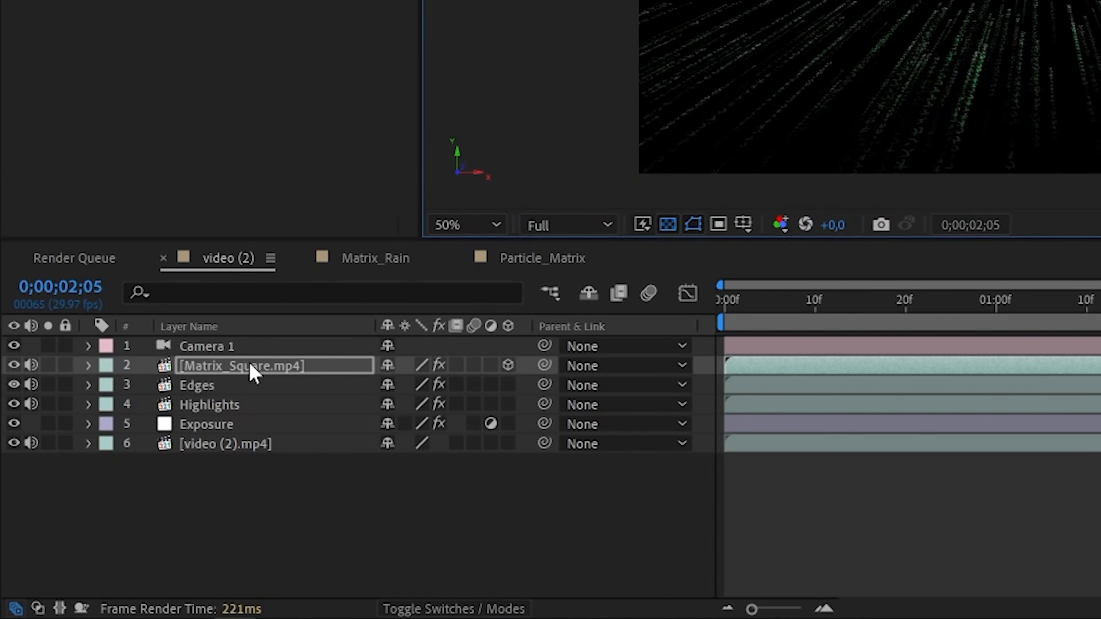
- Duplicate the Matrix_Square.mp4 floor layer and remove the Motion Tile effect from the copy
left_click(250, 366)
key("ctrl+d")
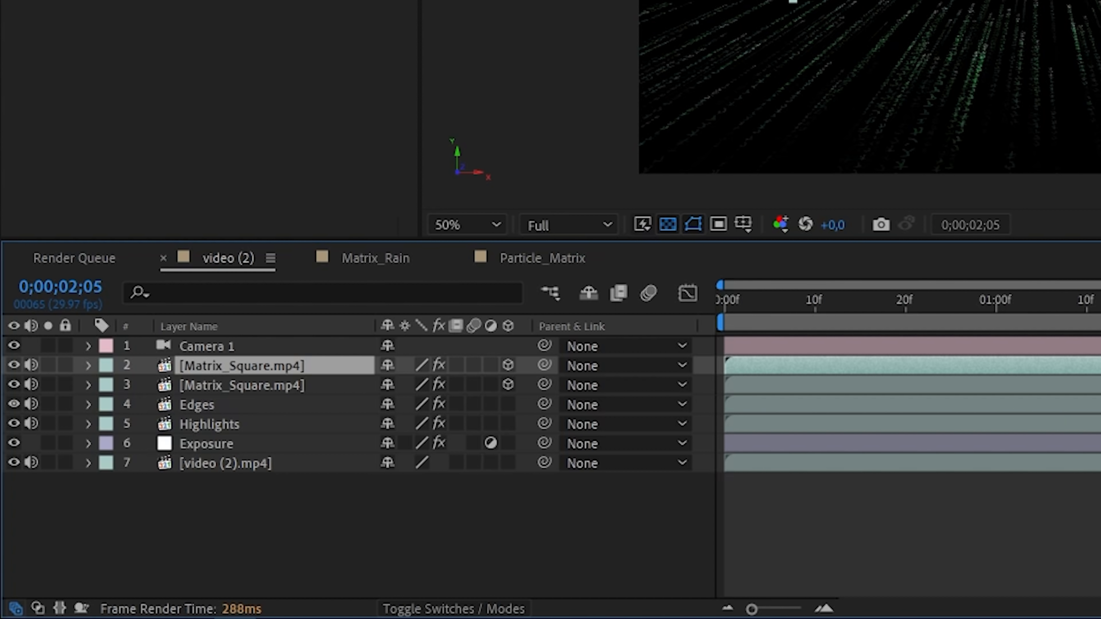
left_click(51, 73)
key("Delete")
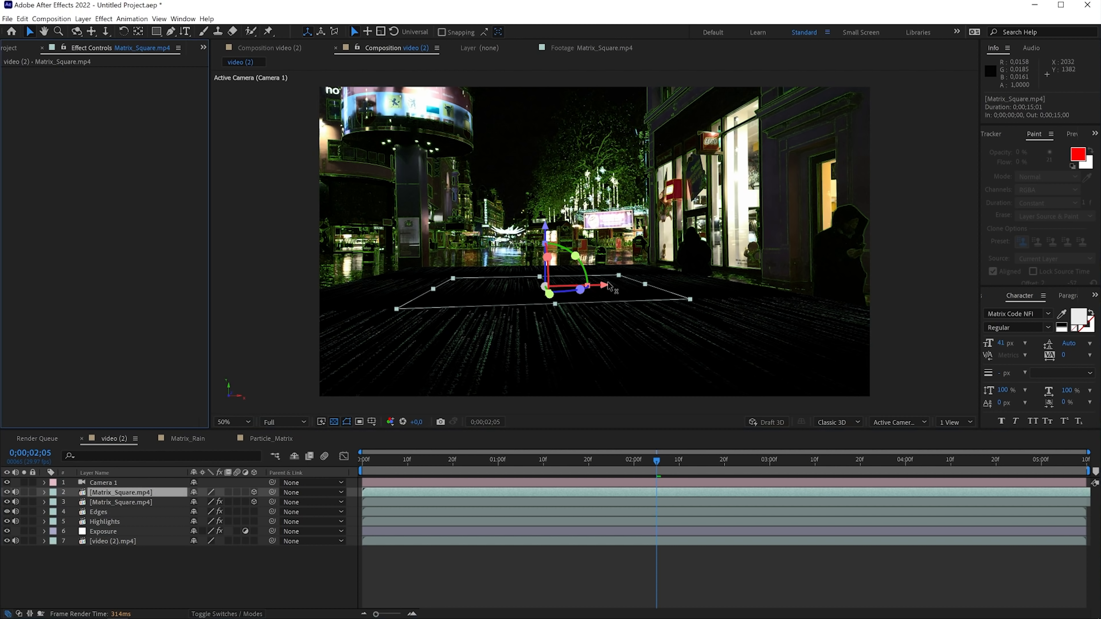
- Stand the duplicate upright as a wall along the shopfronts on the right, and place another copy as the opposite left wall
left_click_drag(605, 289, 696, 296)
left_click_drag(670, 252, 661, 281)
left_click_drag(698, 330, 701, 223)
left_click_drag(726, 167, 762, 174)
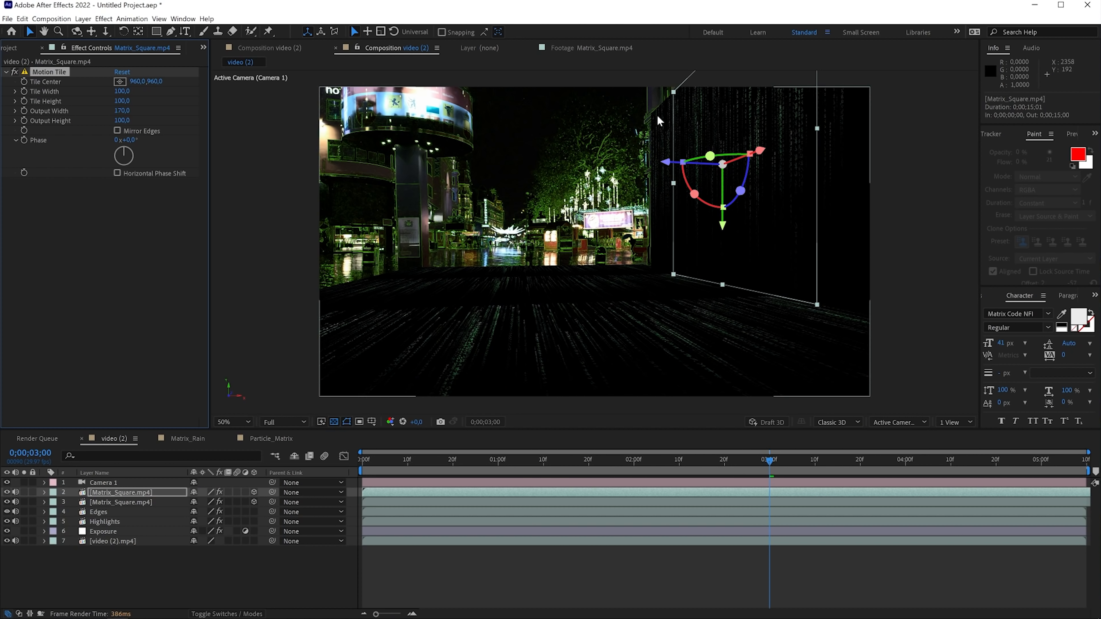
left_click_drag(666, 164, 309, 197)
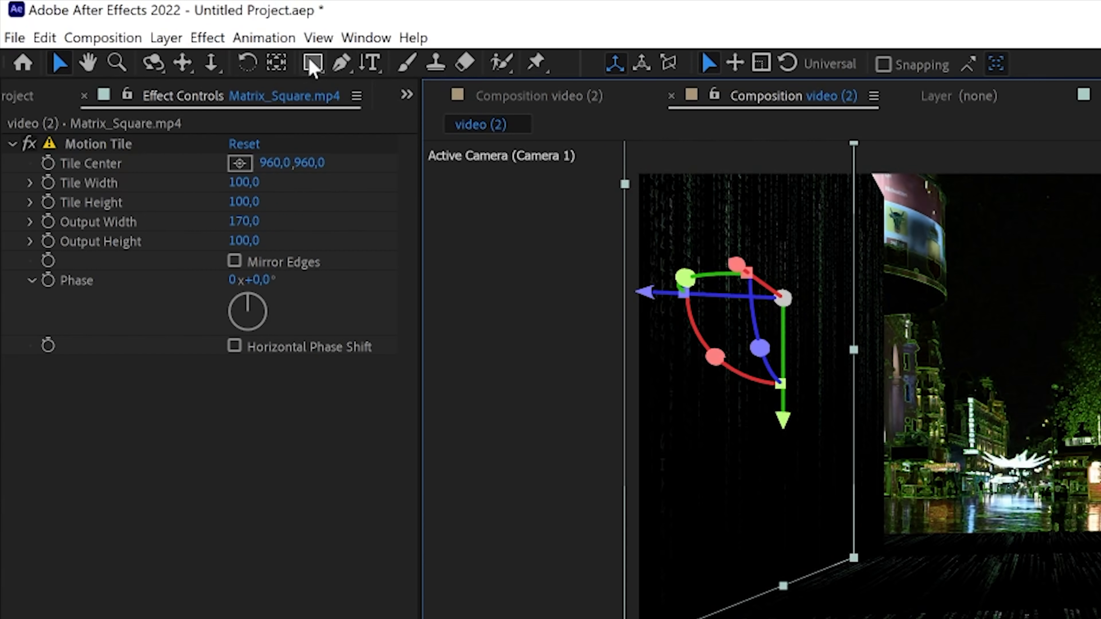
- Try masking the left wall layer to the side face of the round building's pillar and turning a copy toward its front
left_click(156, 31)
left_click(7, 492)
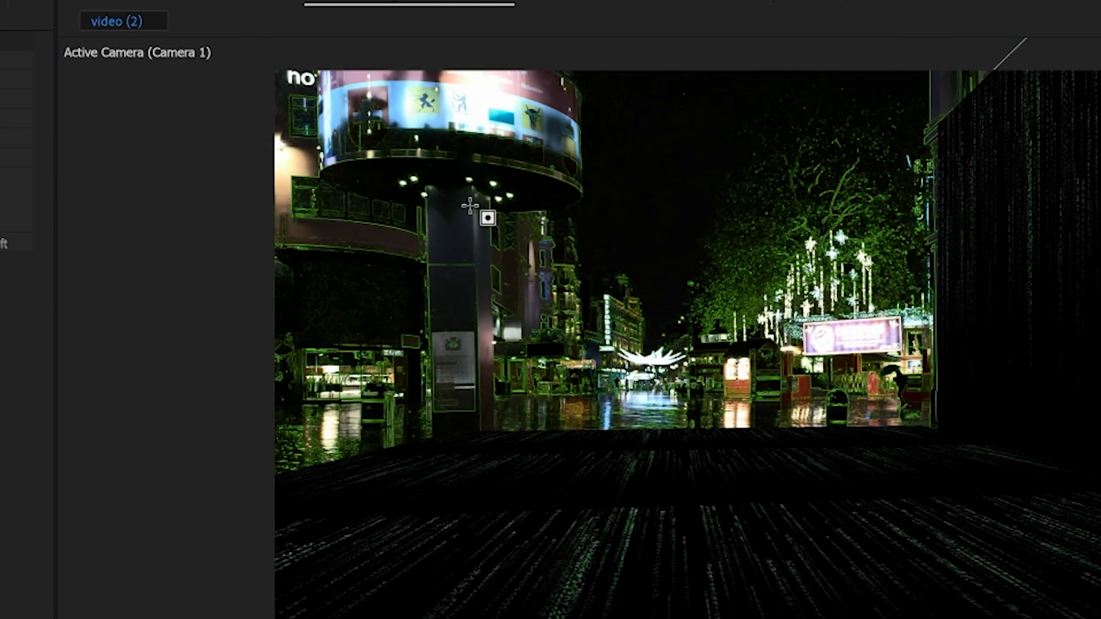
left_click_drag(415, 152, 431, 259)
left_click_drag(498, 415, 504, 421)
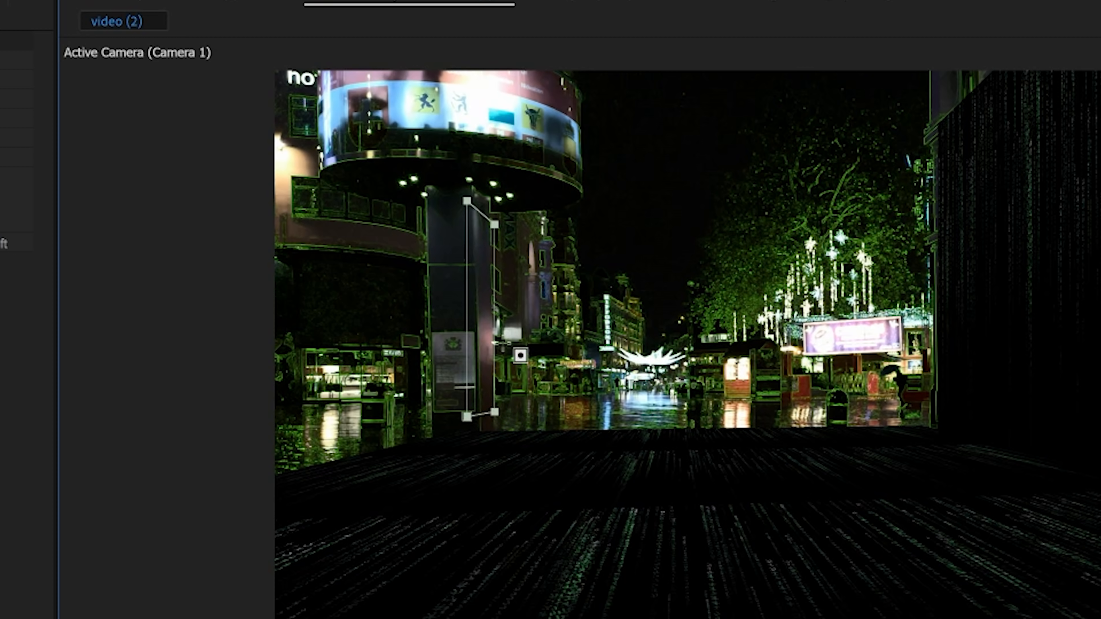
key("v")
left_click_drag(494, 225, 467, 185)
mouse_move(467, 416)
left_mouse_down()
mouse_move(499, 412)
mouse_move(473, 417)
left_mouse_up()
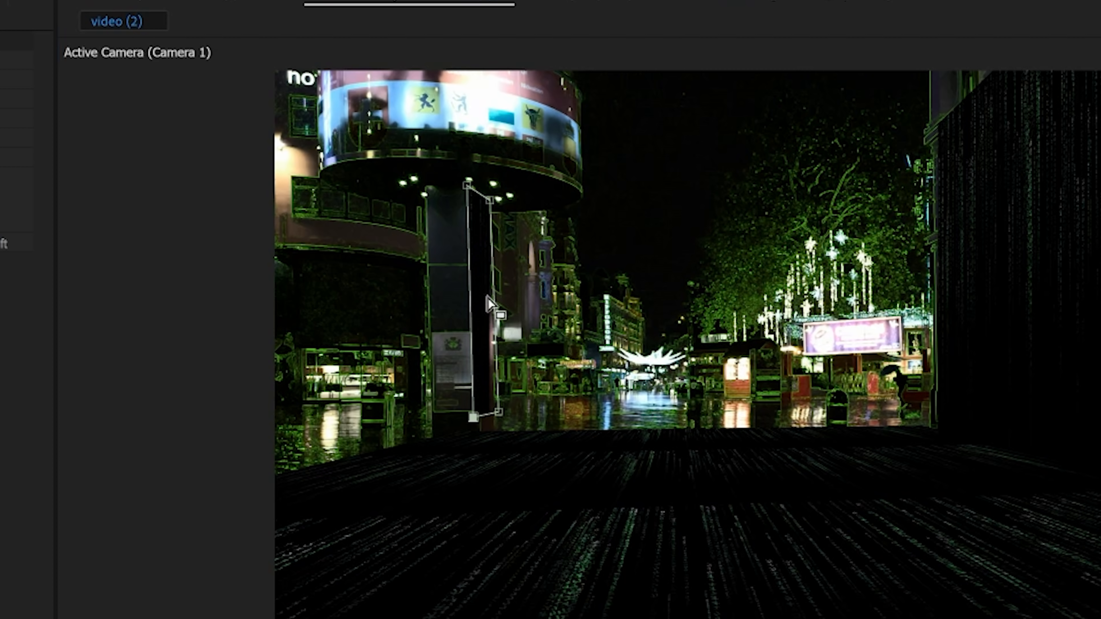
key("v")
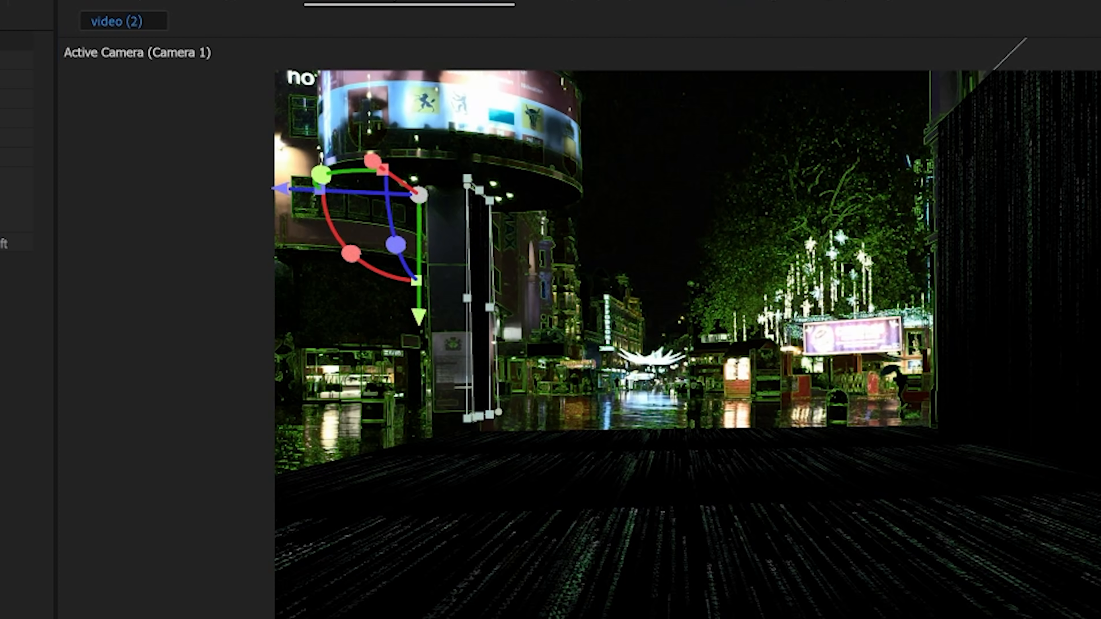
left_click_drag(351, 170, 419, 196)
left_click_drag(313, 172, 194, 191)
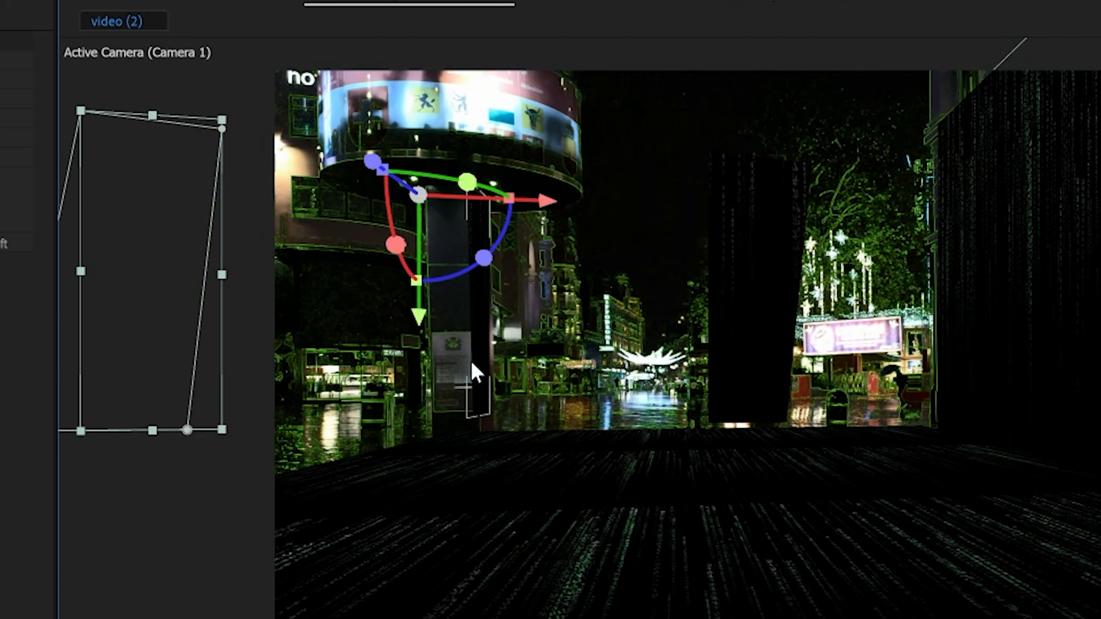
- Undo the turned copy, the pillar mask and the hiding of the left wall layer
key("ctrl+z")
key("ctrl+z")
key("ctrl+z")
key("ctrl+z")
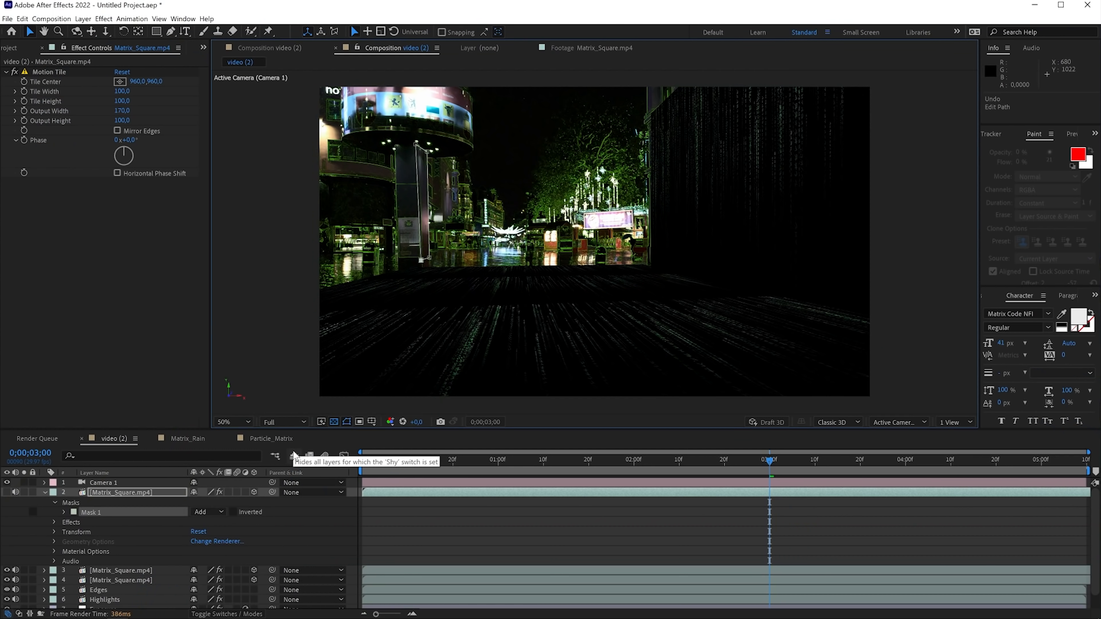
key("ctrl+z")
key("ctrl+z")
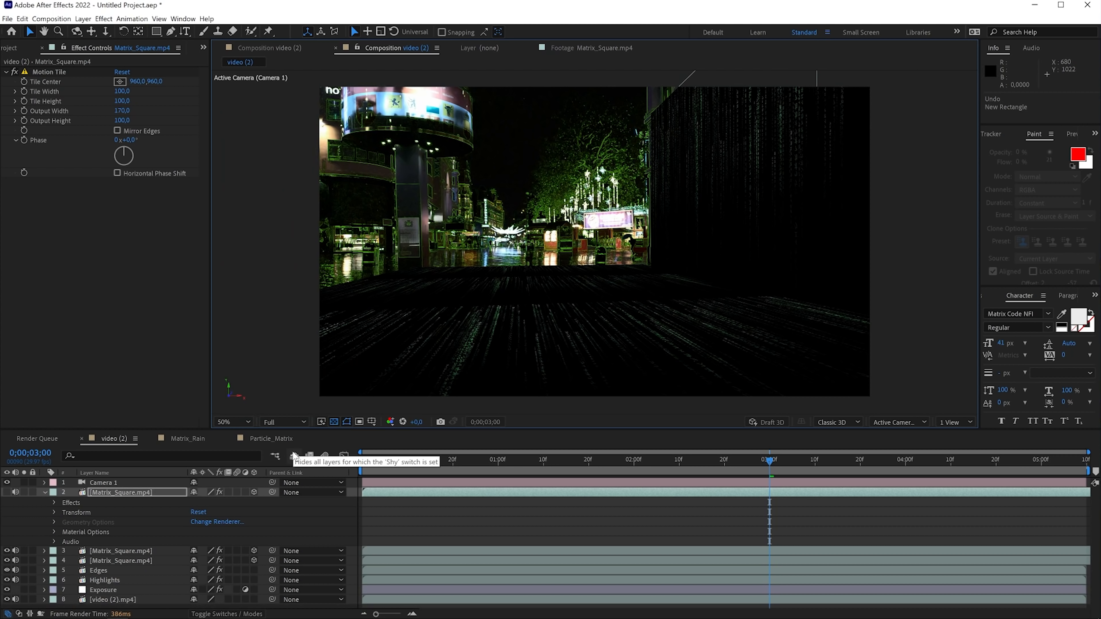
key("ctrl+z")
- Duplicate the left wall layer, rotate it to face the camera, center it as the back wall and scale it to about 140%
left_click(124, 495)
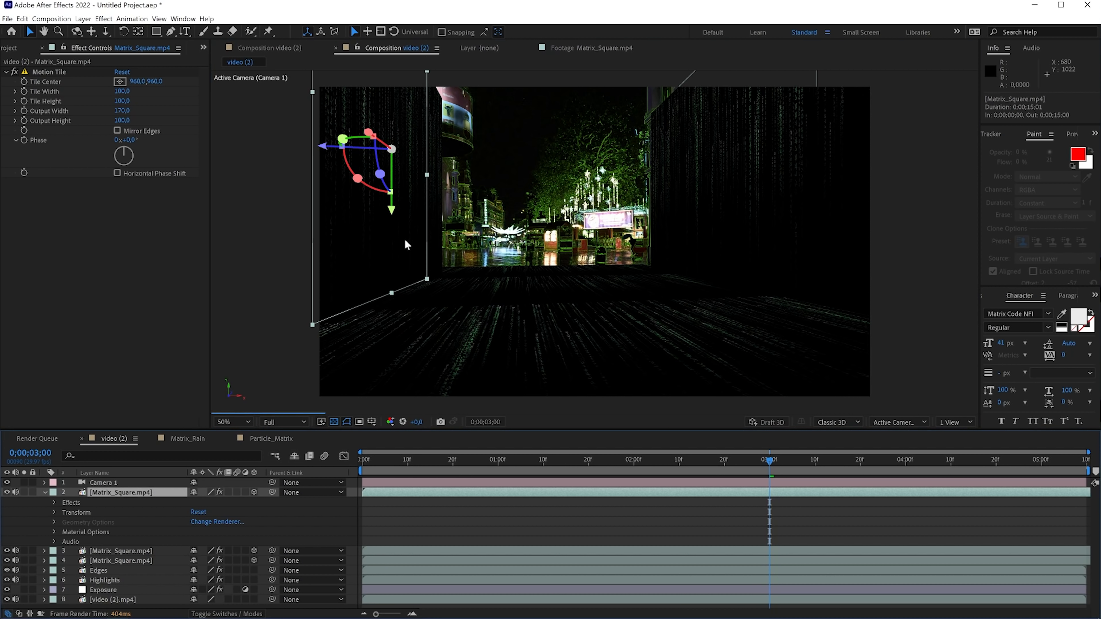
key("ctrl+d")
left_click_drag(370, 133, 454, 176)
left_click_drag(427, 191, 613, 195)
left_click_drag(483, 124, 464, 106)
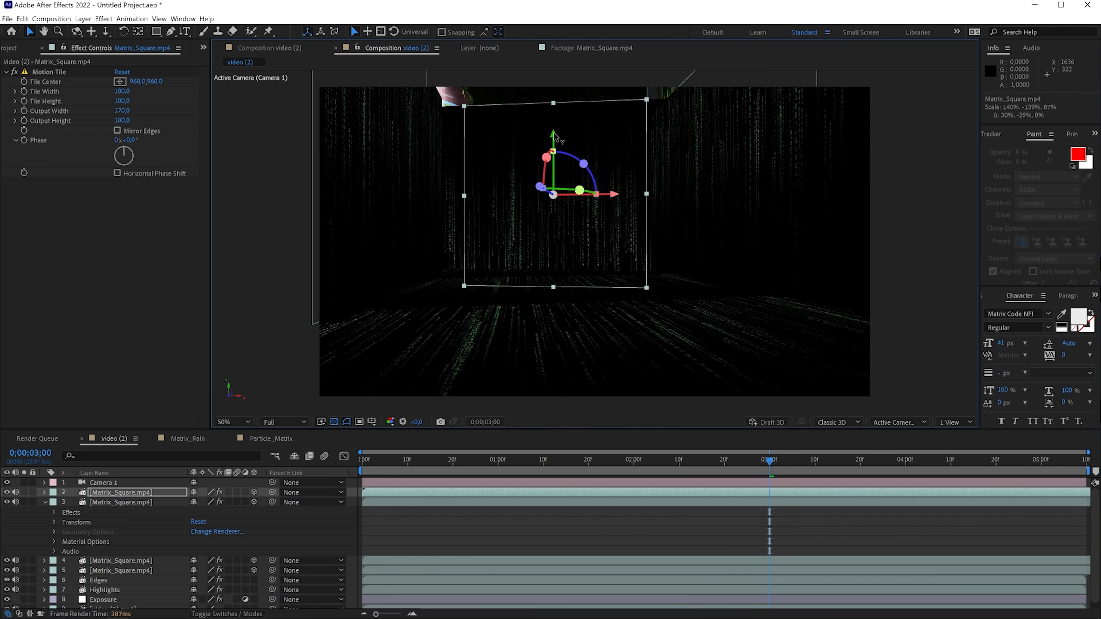
- Set the blending mode of all four Matrix_Square.mp4 layers to Screen
left_click(44, 501)
left_click(119, 492)
left_click(121, 520, "shift")
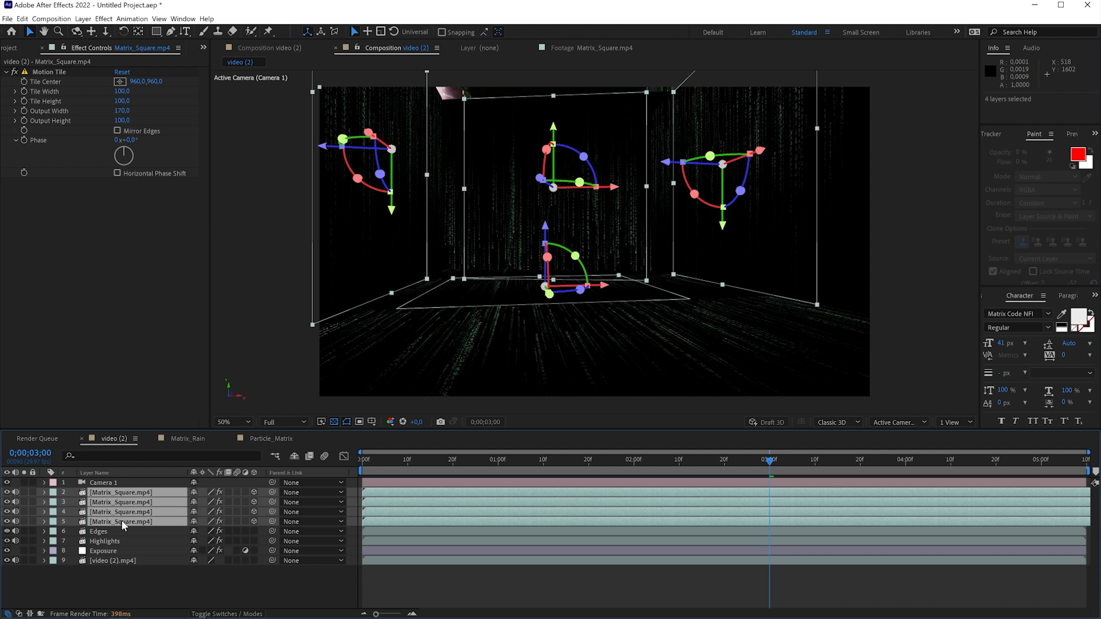
left_click(118, 522)
left_click(134, 494, "shift")
left_click(227, 613)
left_click(207, 502)
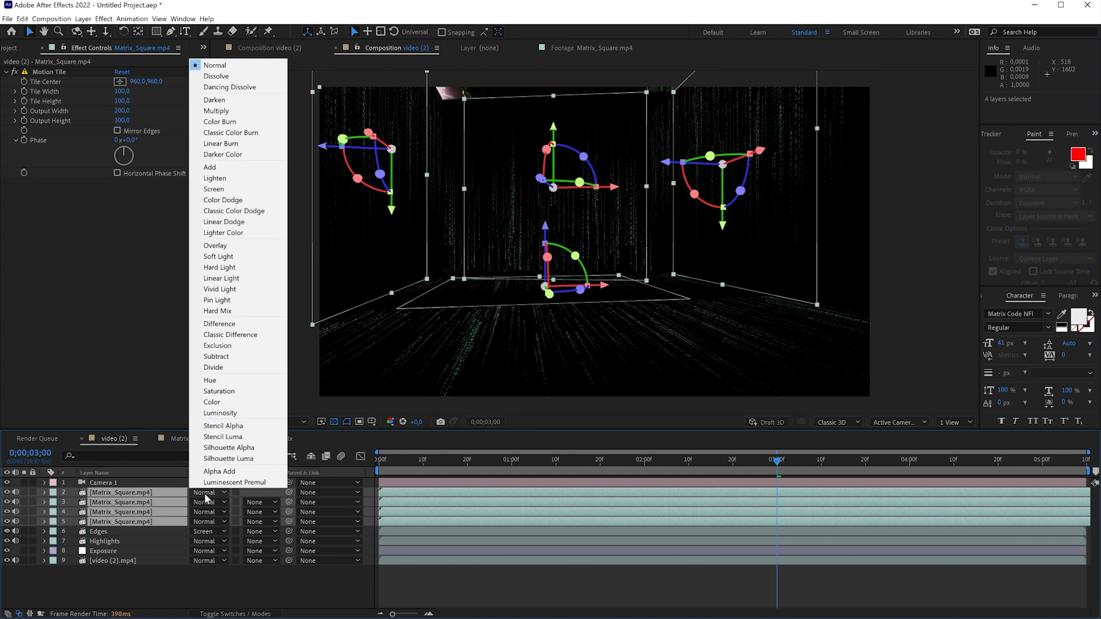
left_click(230, 189)
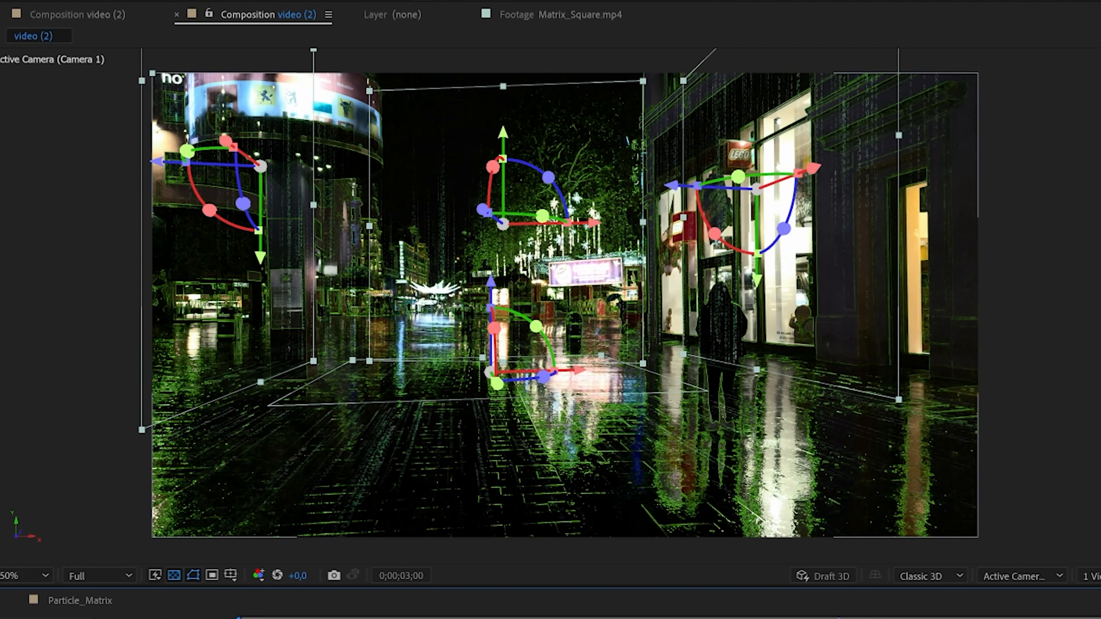
key("space")
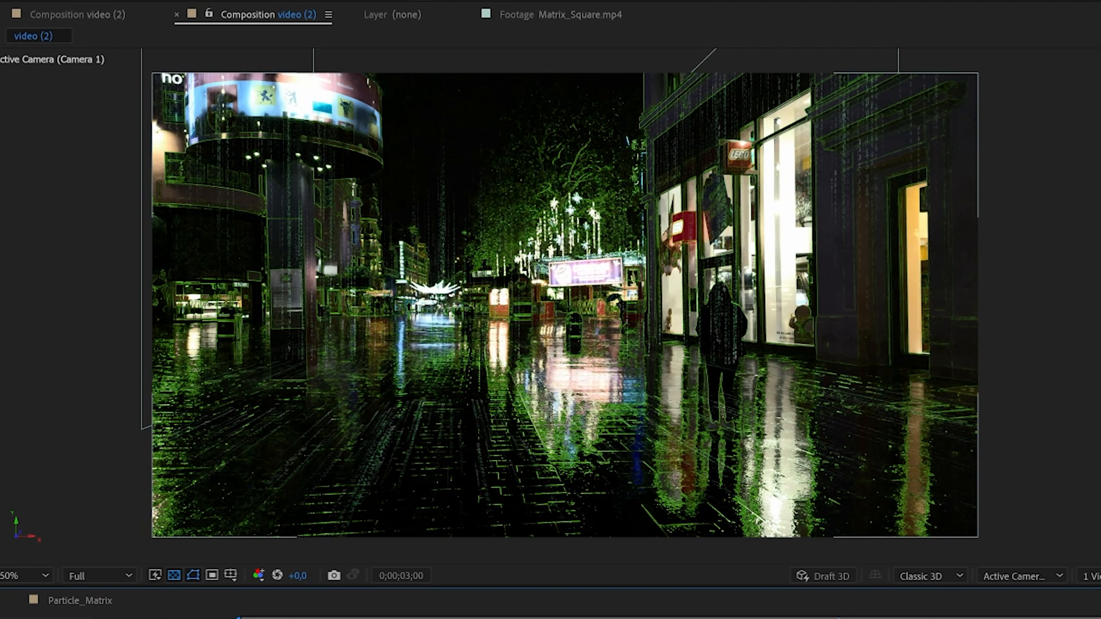
- Solo the video (2).mp4 and Exposure layers and lower the Exposure effect's exposure to -3.89
left_click(24, 560)
left_click(96, 557)
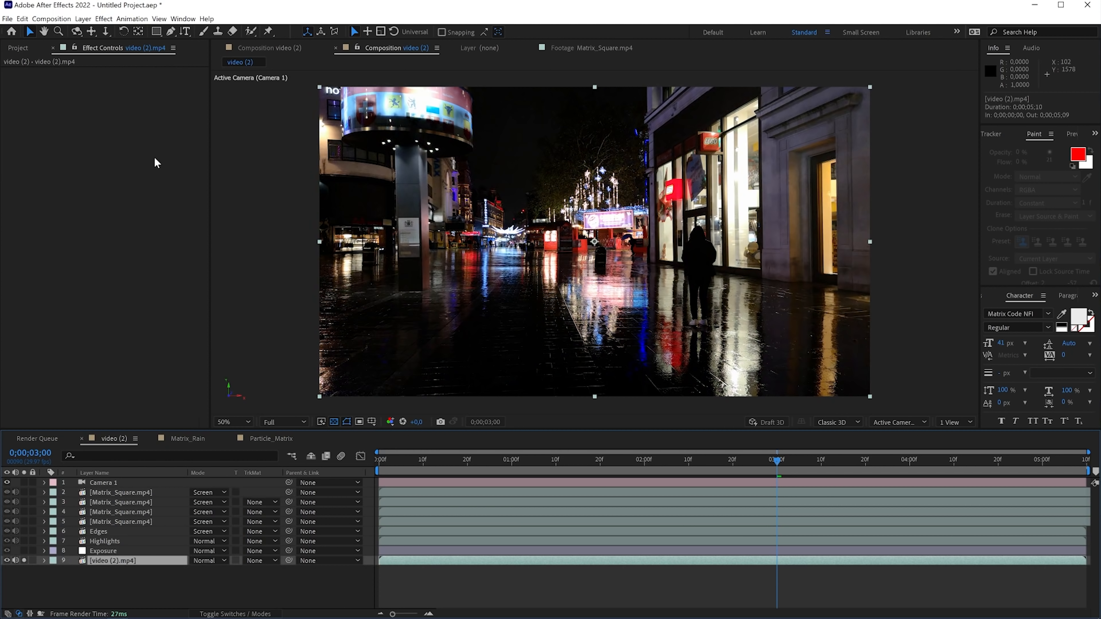
left_click(106, 552)
left_click(24, 550)
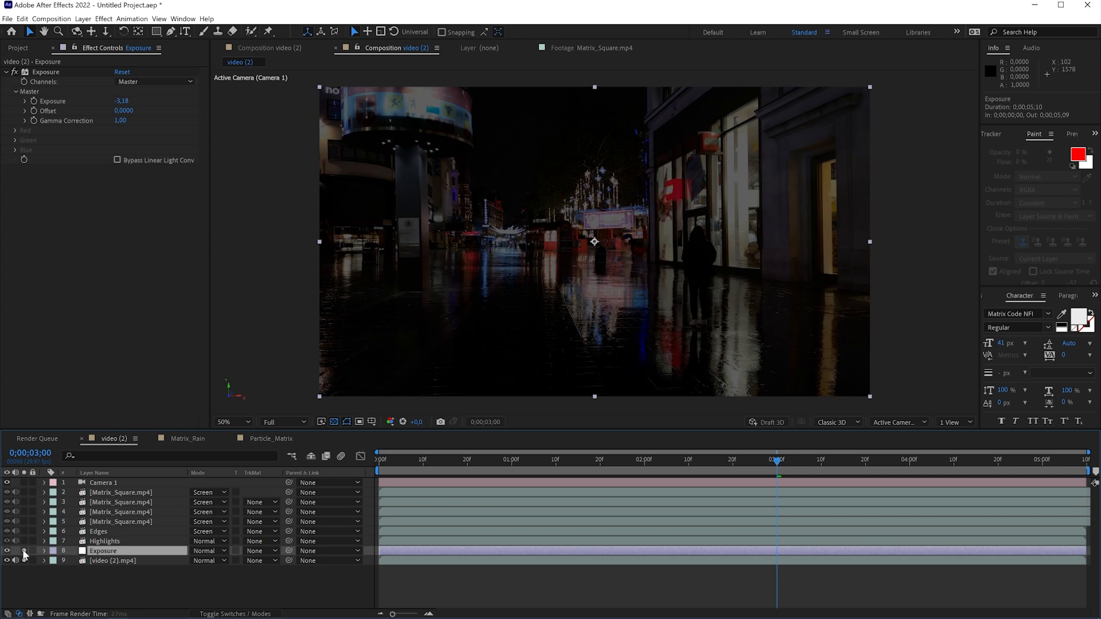
left_click_drag(122, 101, 86, 109)
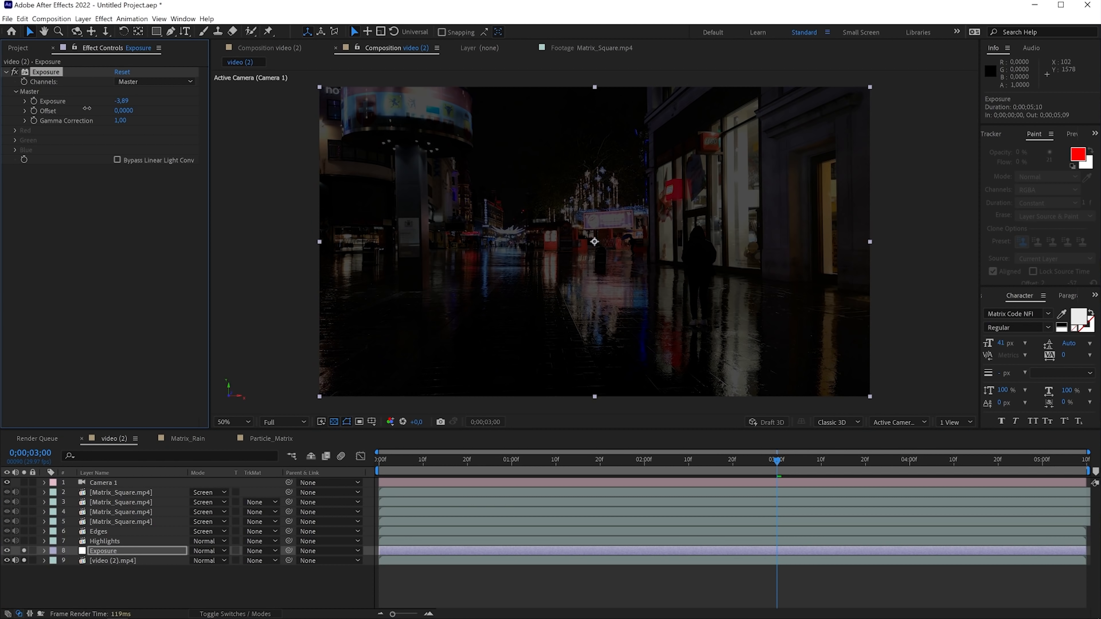
- Solo the Highlights and Edges layers as well
left_click(104, 541)
left_click(24, 540)
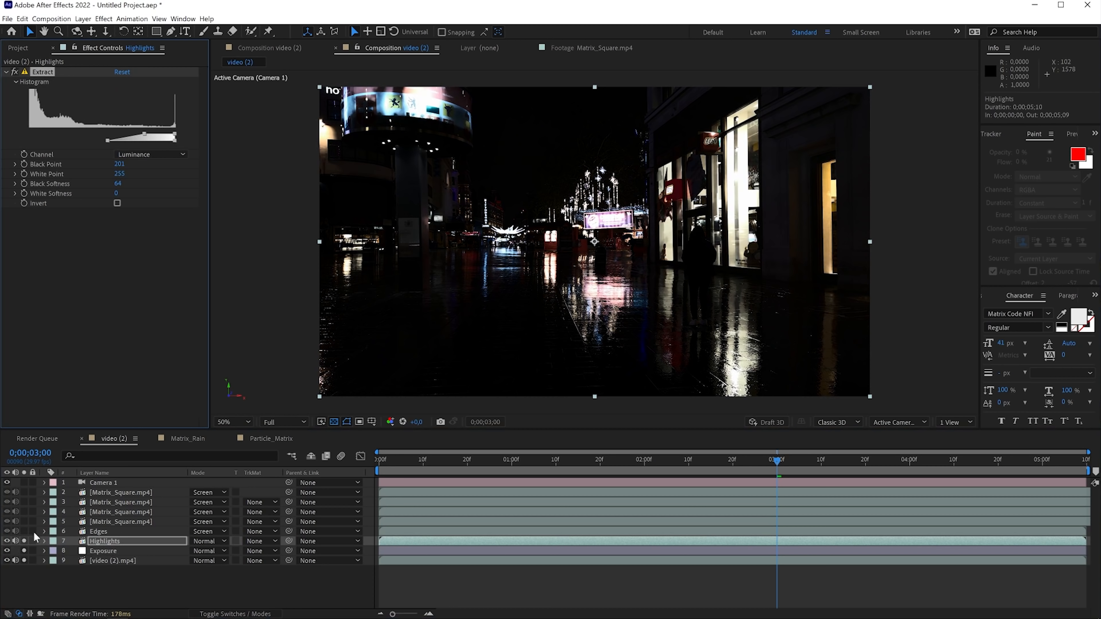
left_click(25, 531)
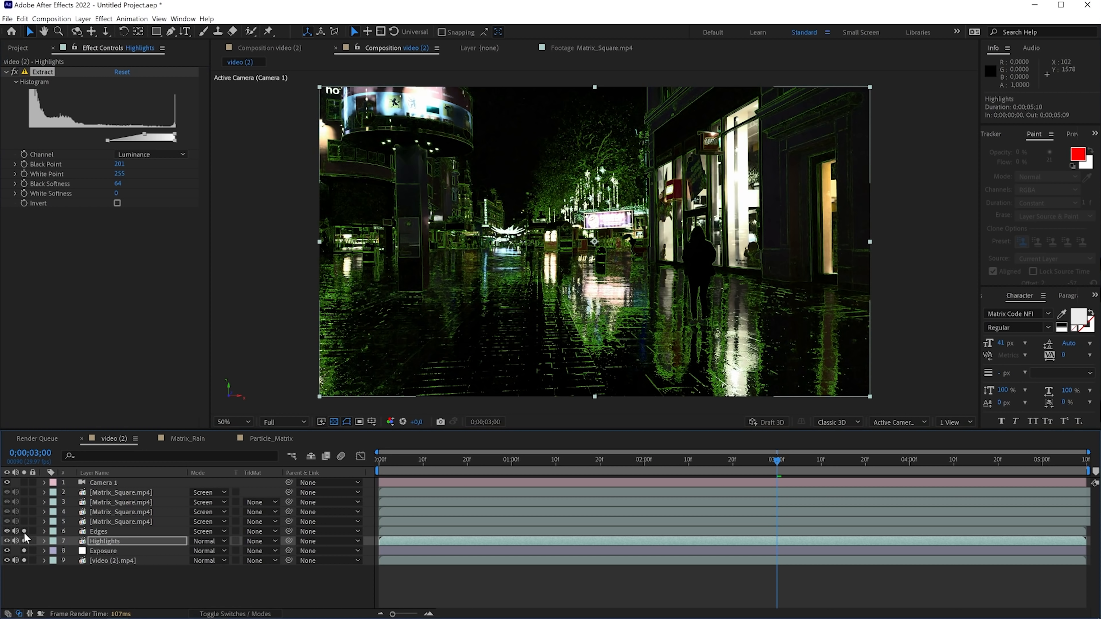
- Apply the CG Perfect Glow V03 preset to the Edges layer
left_click(100, 532)
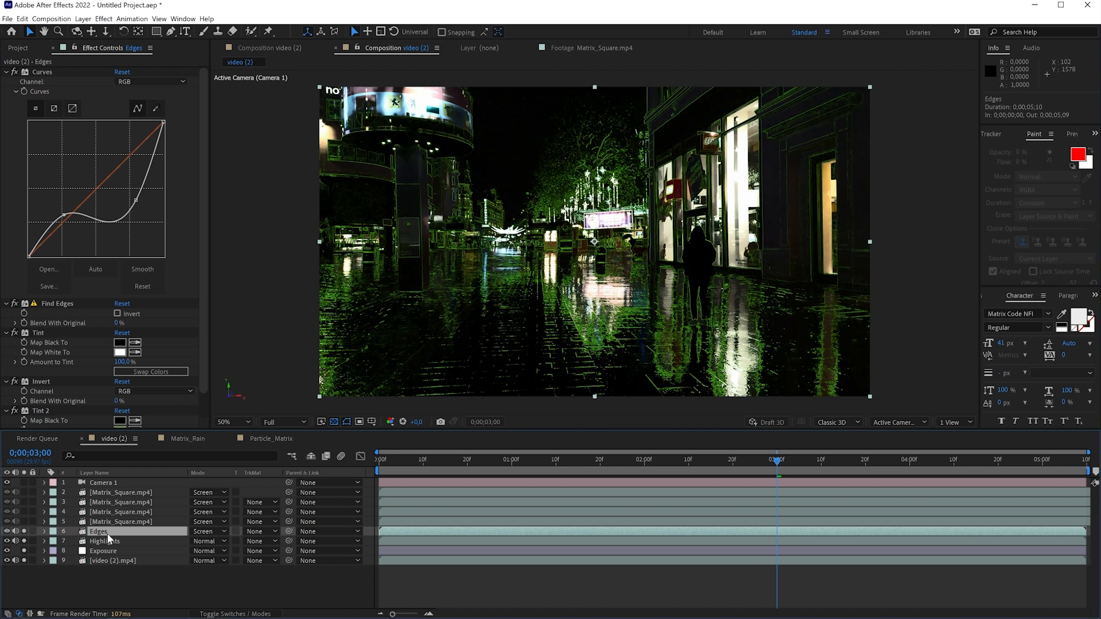
key("ctrl+space")
type("perfe")
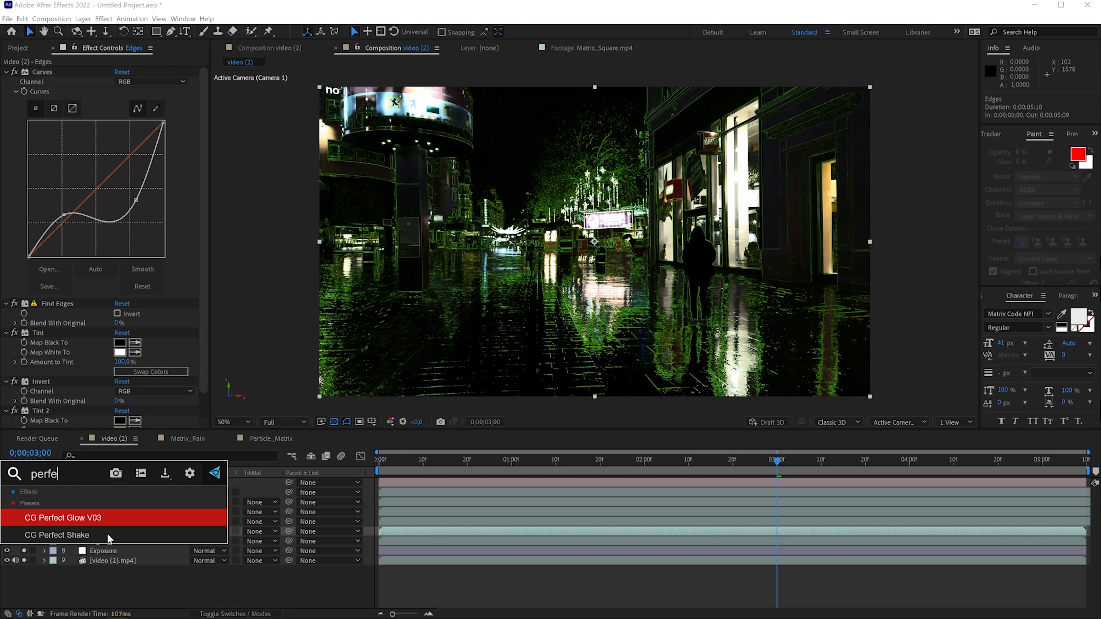
key("Return")
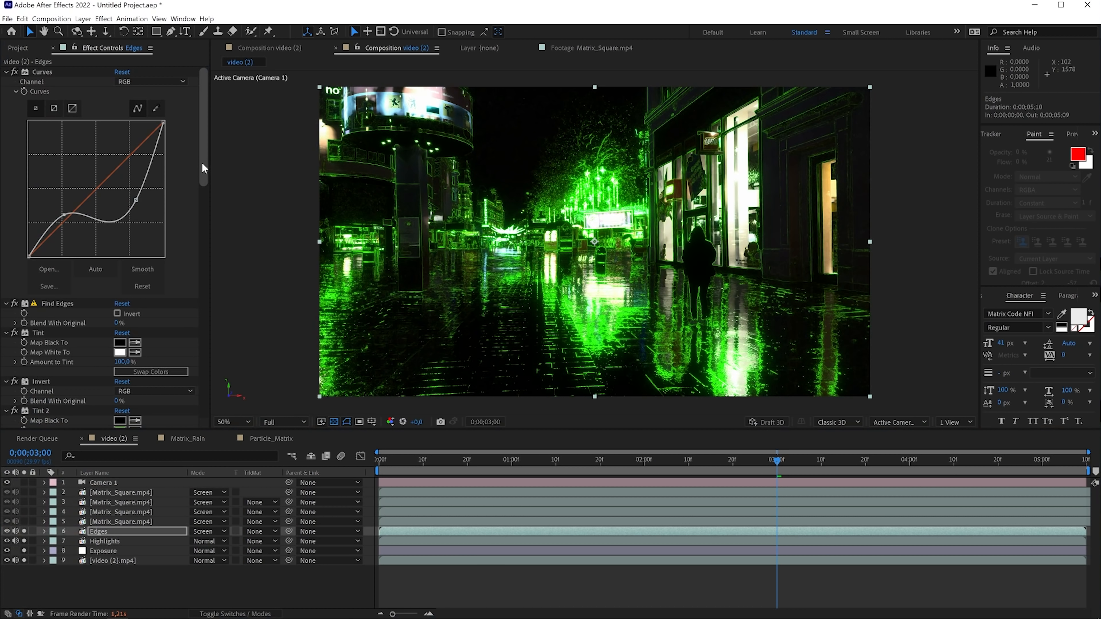
- Set the Glow Radius of the Edges layer's Perfect Glow MAIN effect to 25
left_click_drag(201, 161, 215, 351)
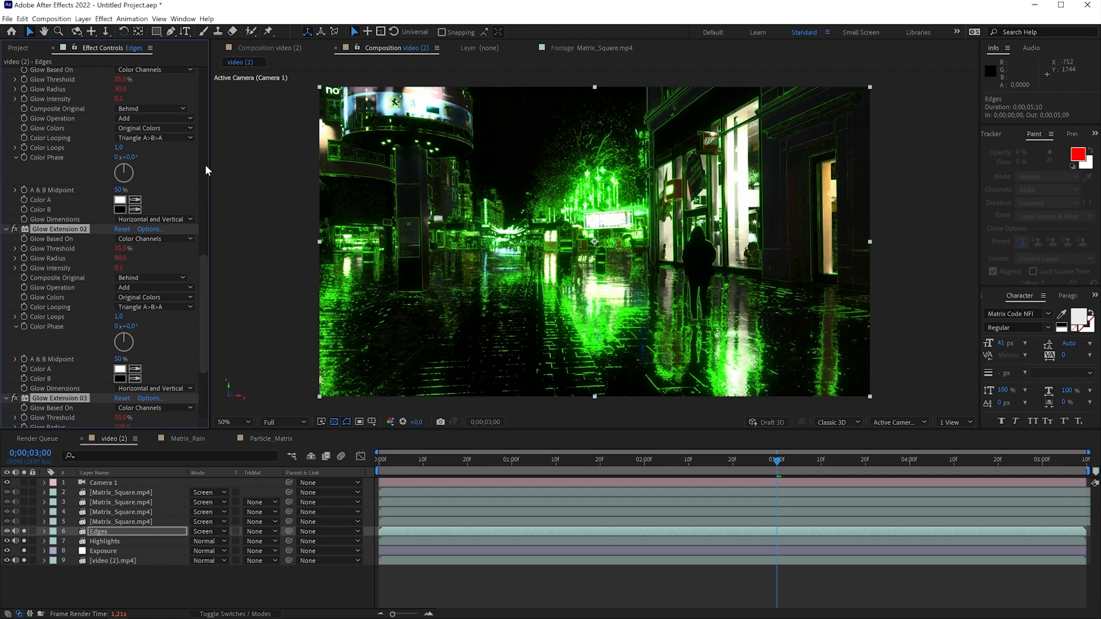
left_click_drag(201, 273, 205, 189)
left_click(123, 173)
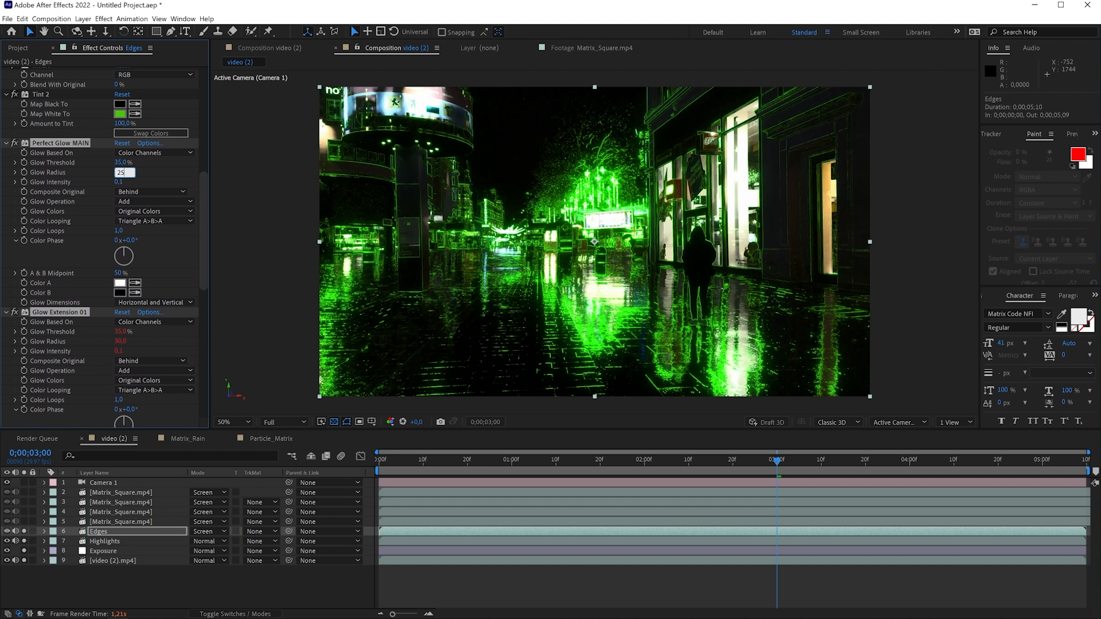
type("25")
key("Return")
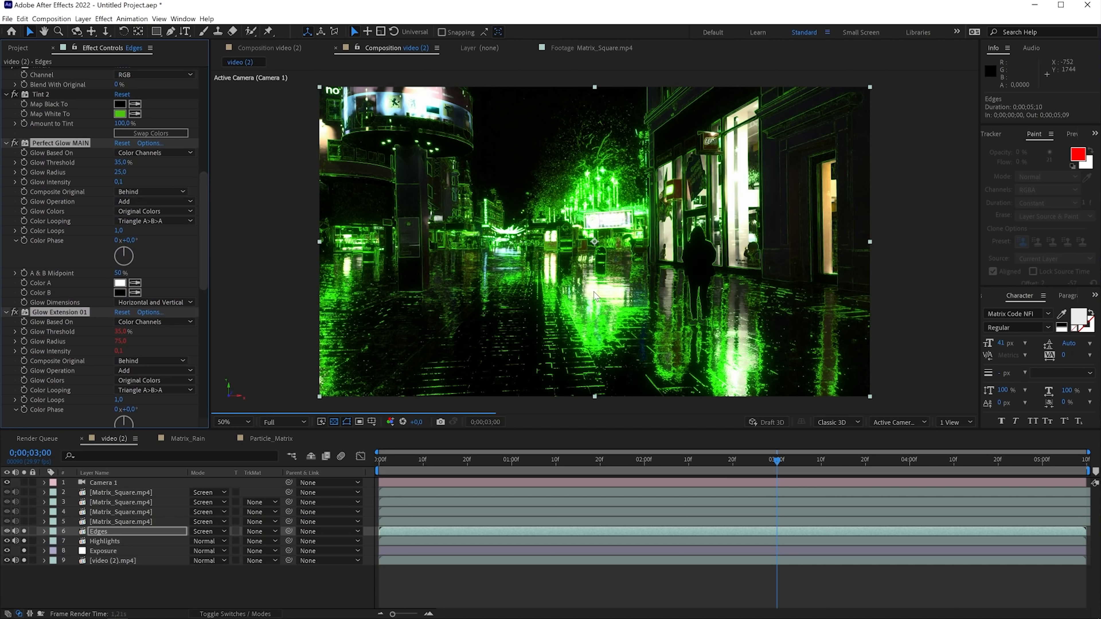
- Solo all four Matrix_Square.mp4 layers along with the already soloed ones
left_click(25, 522)
left_click(24, 511)
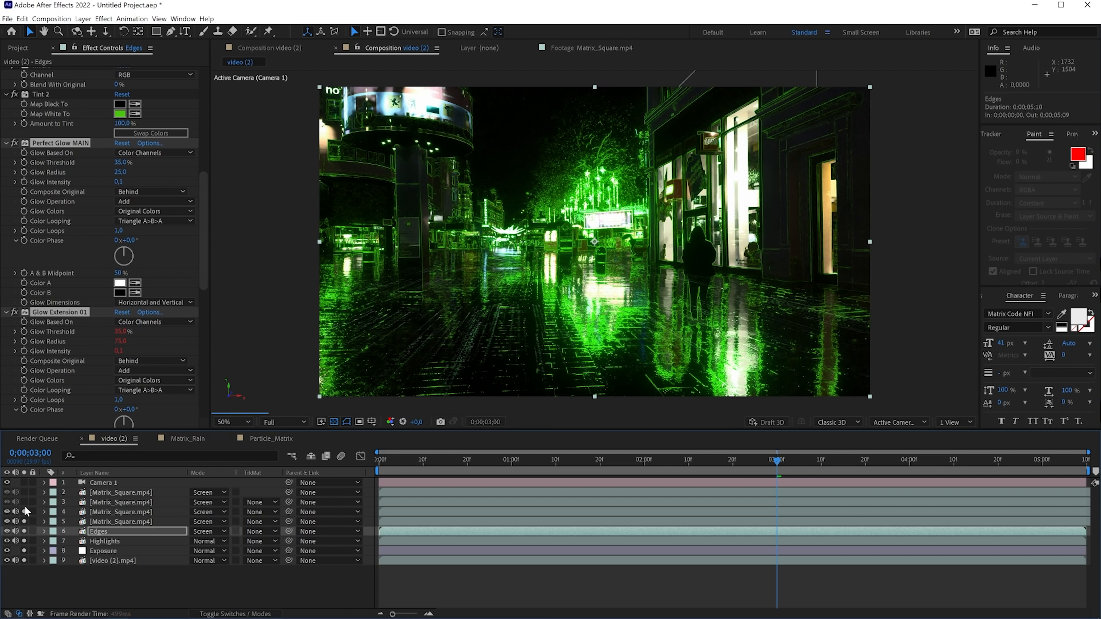
left_click(24, 502)
left_click(24, 492)
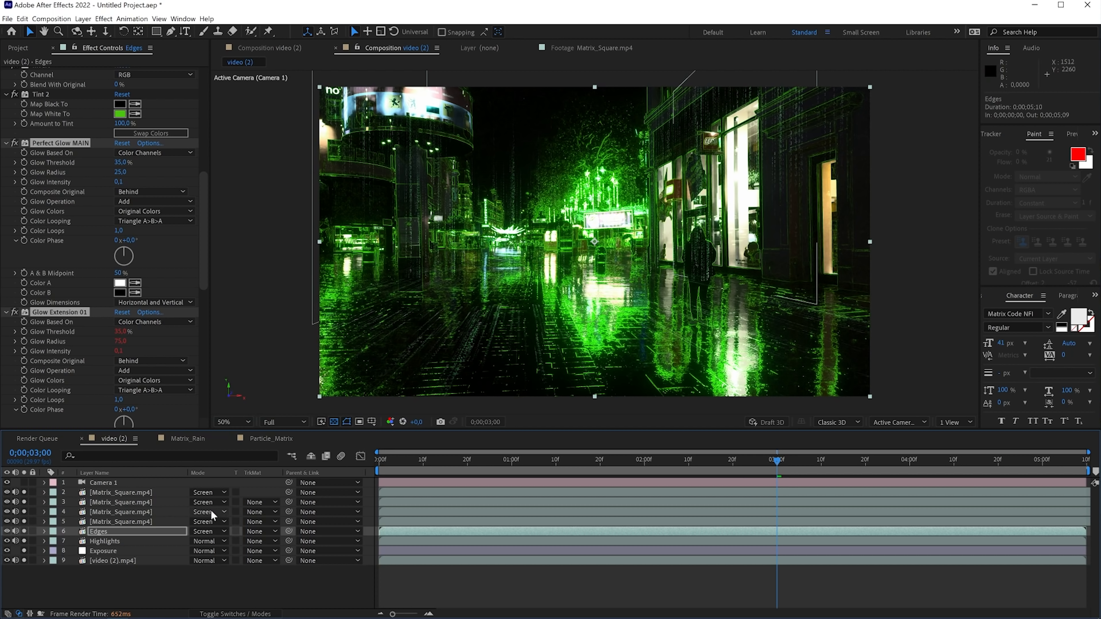
- Duplicate the video (2).mp4 layer and move the copy above Camera 1 in the layer stack
left_click(106, 560)
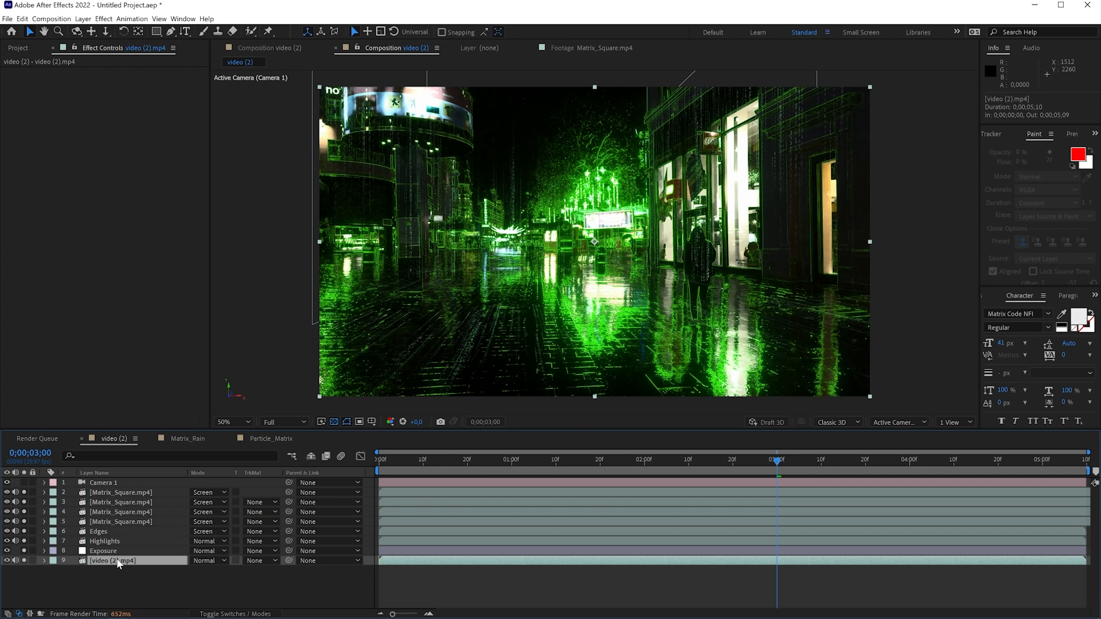
key("ctrl+d")
left_click_drag(144, 561, 128, 481)
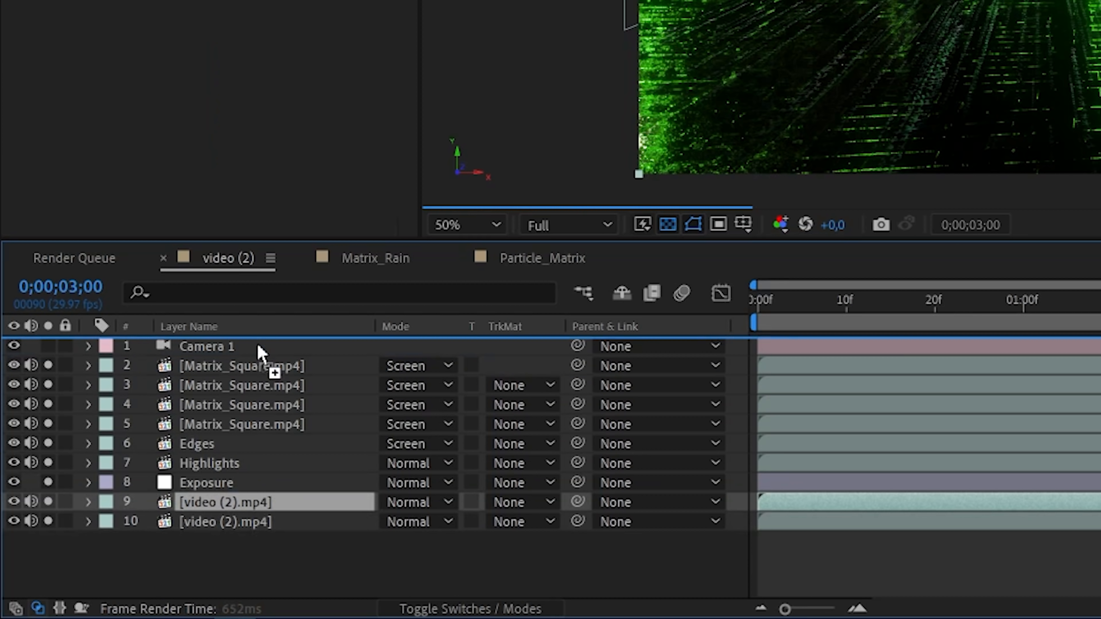
left_click_drag(258, 343, 256, 347)
- Rename the duplicated video layer as ROTO
key("Return")
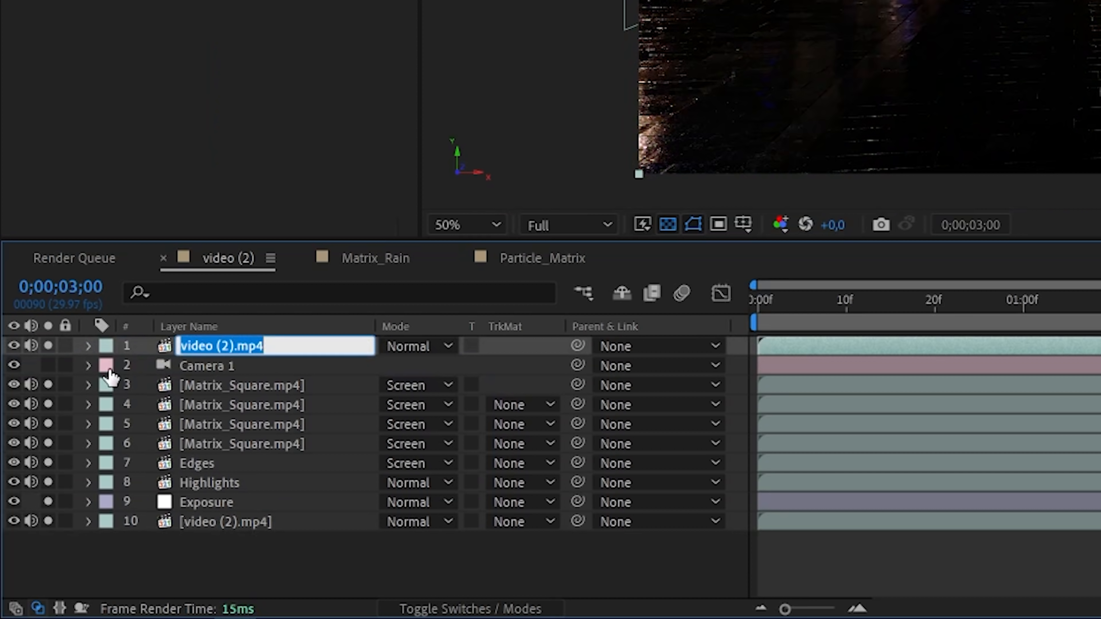
type("ROTO")
key("Return")
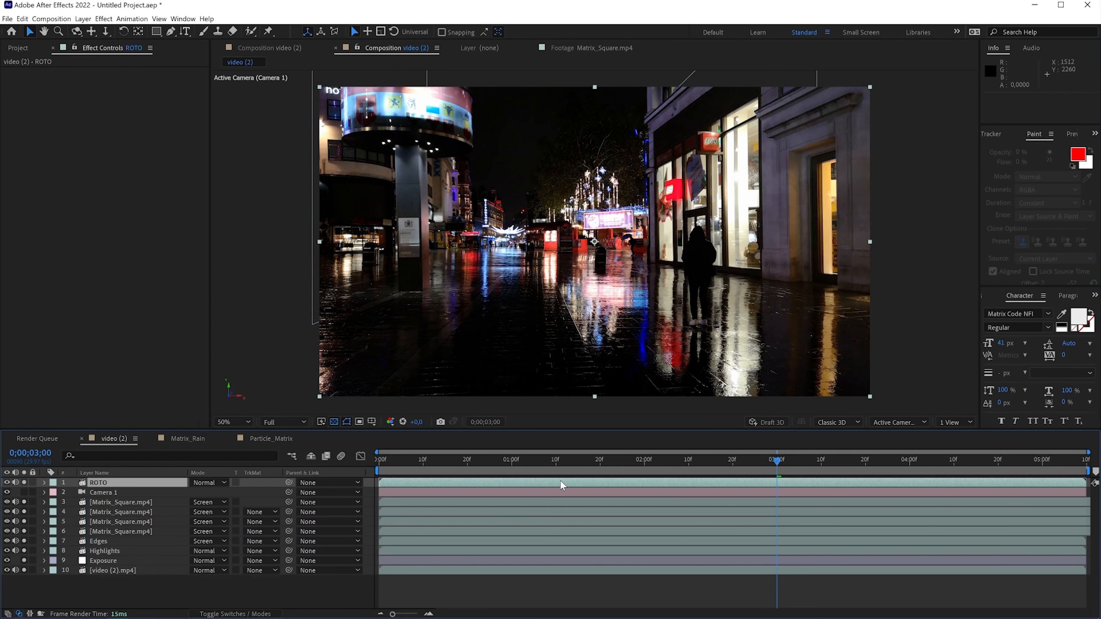
- Isolate the hooded person with their back turned using the Roto Brush on the first frame of the ROTO layer
double_click(559, 481)
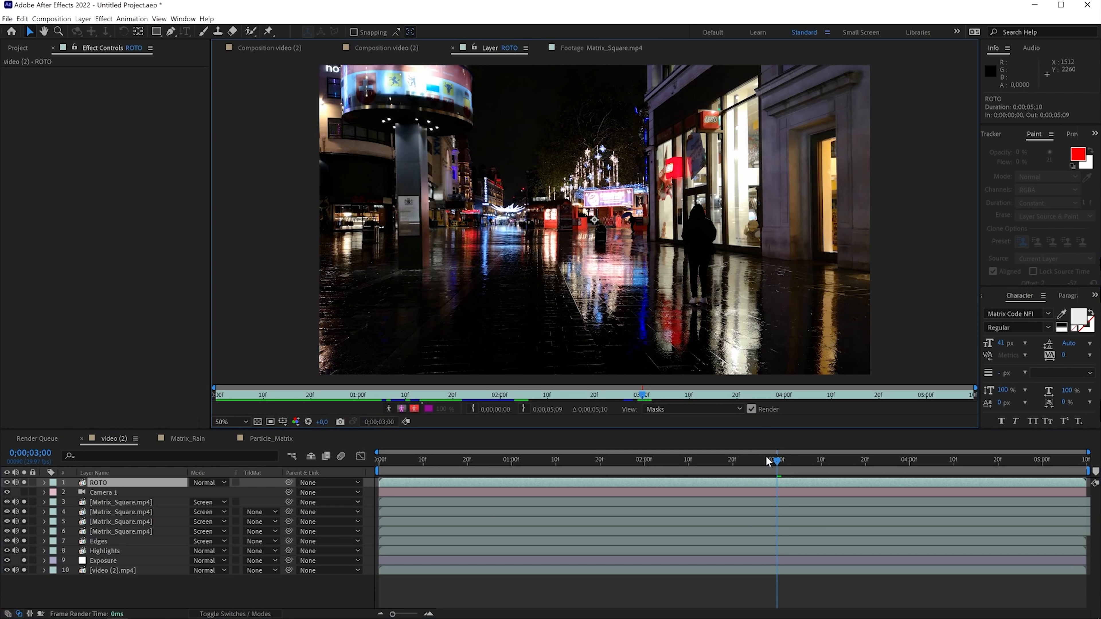
left_click_drag(767, 461, 265, 458)
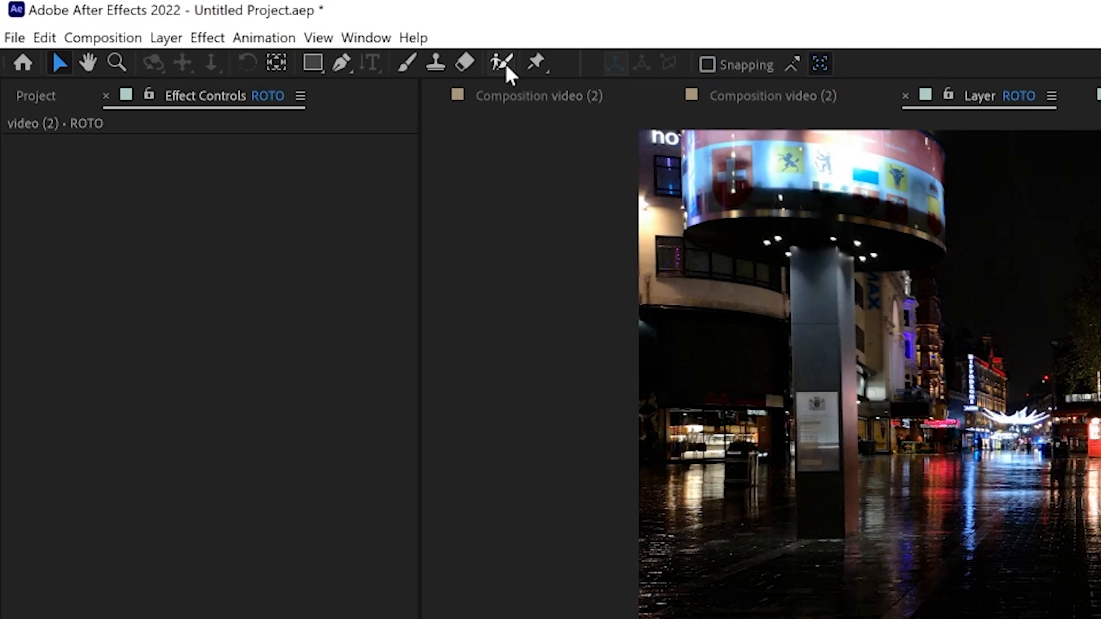
left_click(502, 63)
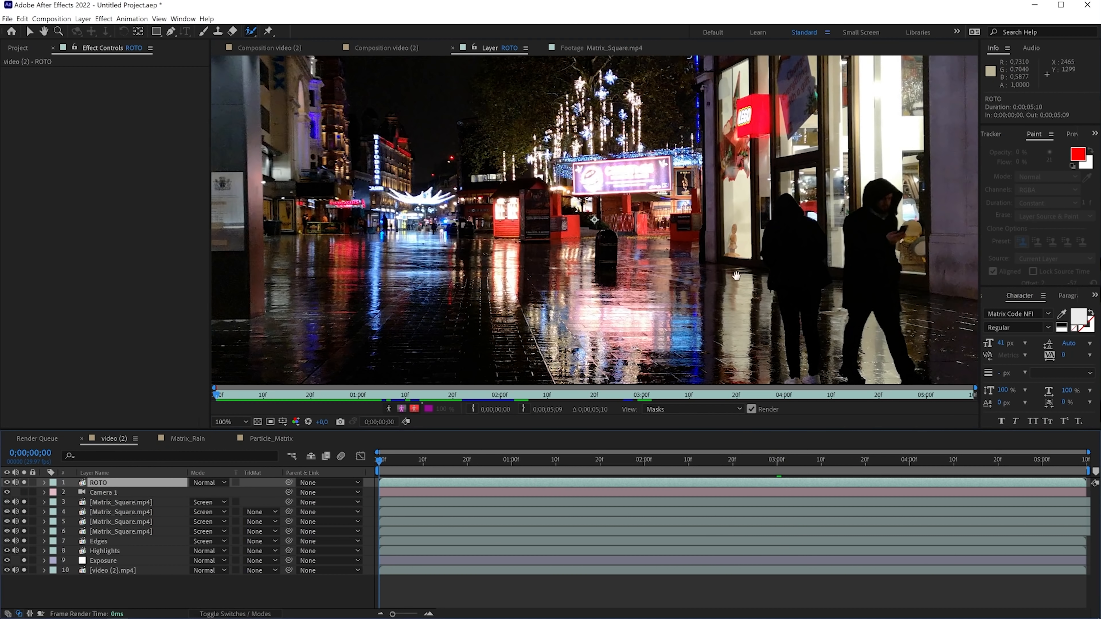
left_click_drag(757, 303, 453, 207)
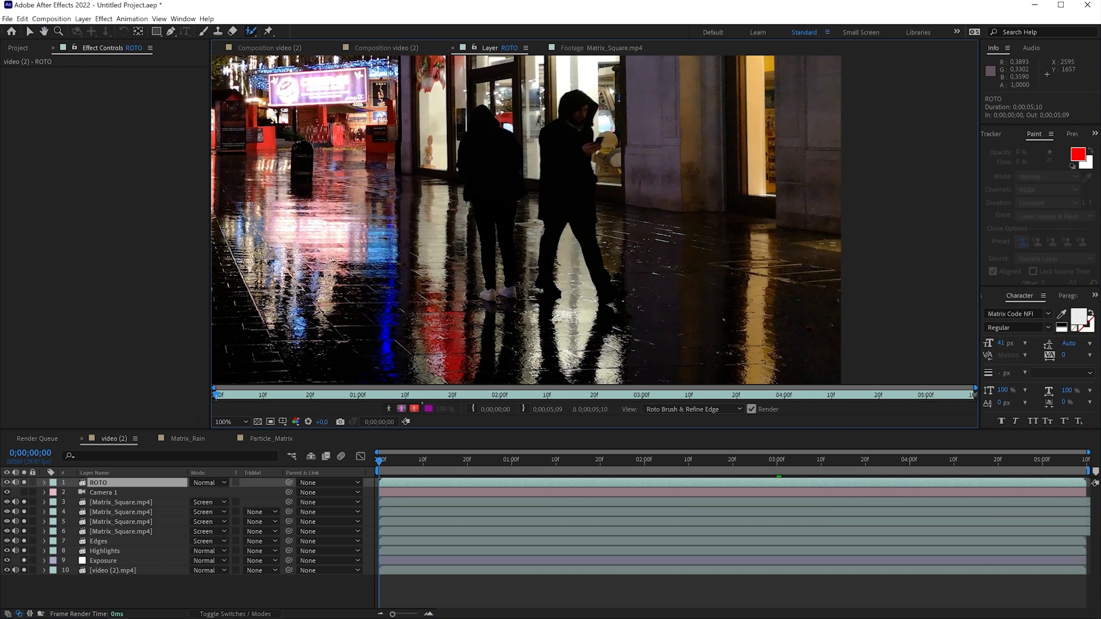
left_click_drag(491, 267, 485, 294)
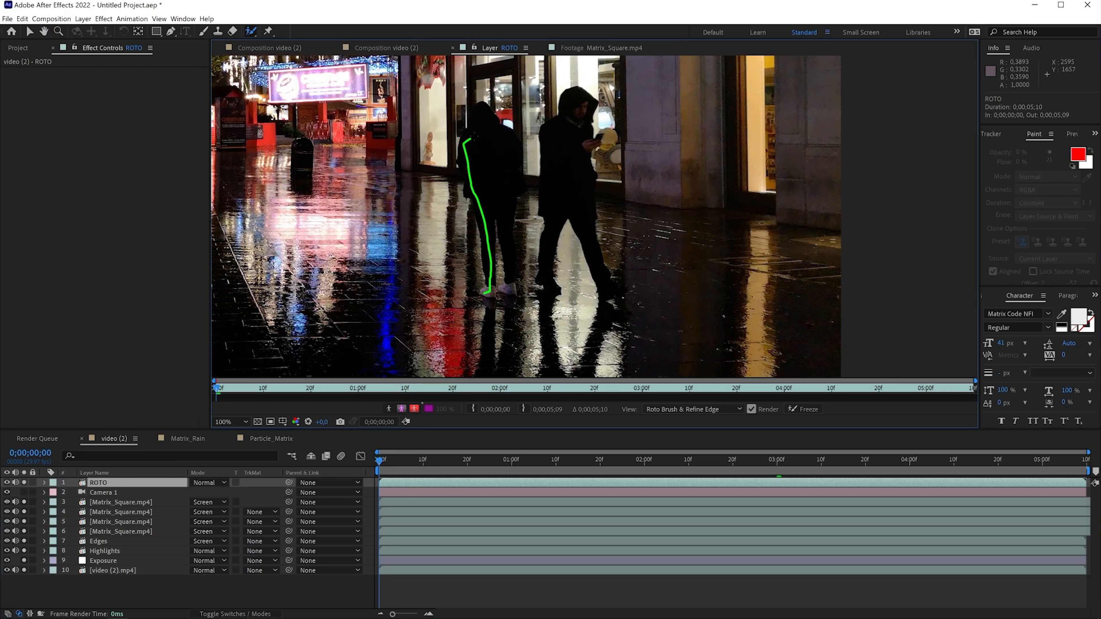
left_click_drag(515, 175, 505, 282)
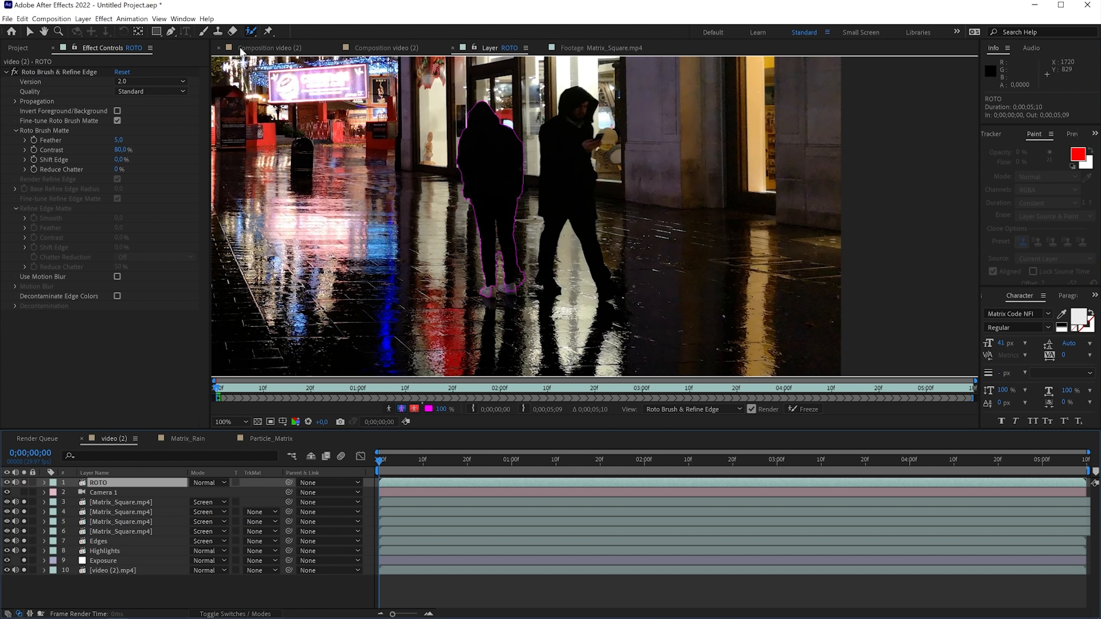
- In the video (2) composition, shift the four Matrix_Square.mp4 layers earlier in time by 0;00;02;15
left_click(260, 48)
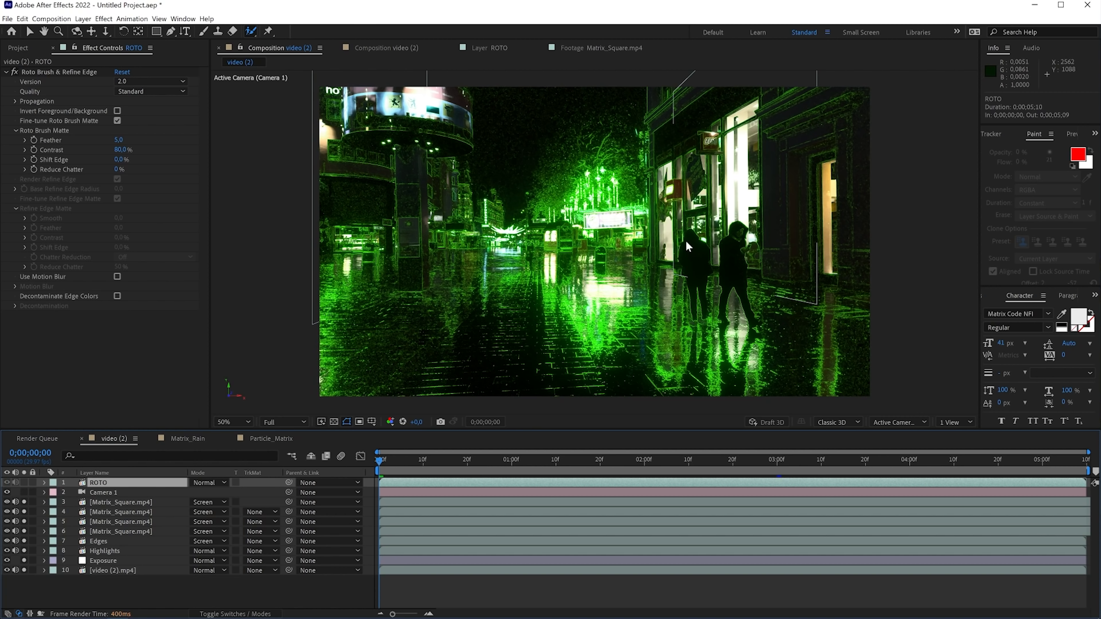
left_click(759, 505)
left_click(743, 549, "shift")
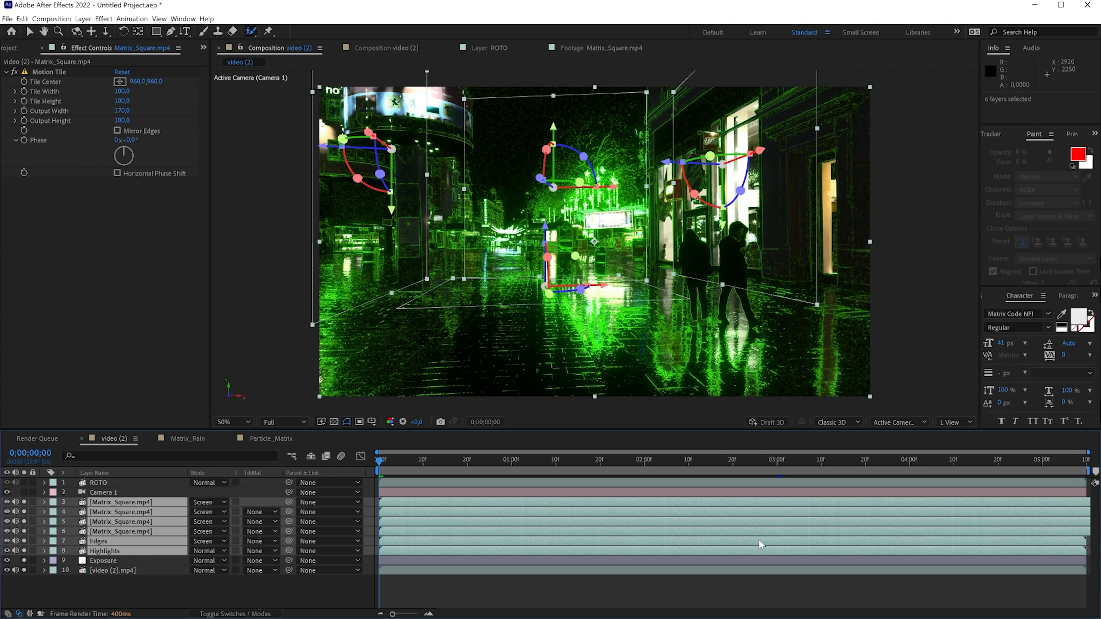
left_click(579, 544, "ctrl")
left_click(577, 548, "ctrl")
left_click_drag(762, 525, 428, 536)
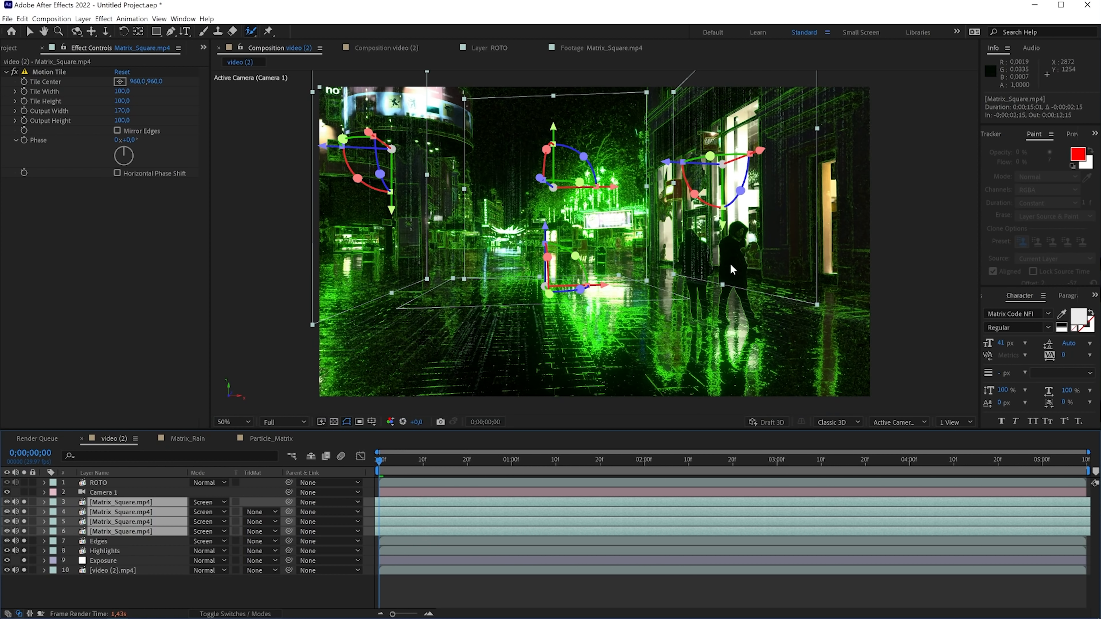
left_click(105, 488)
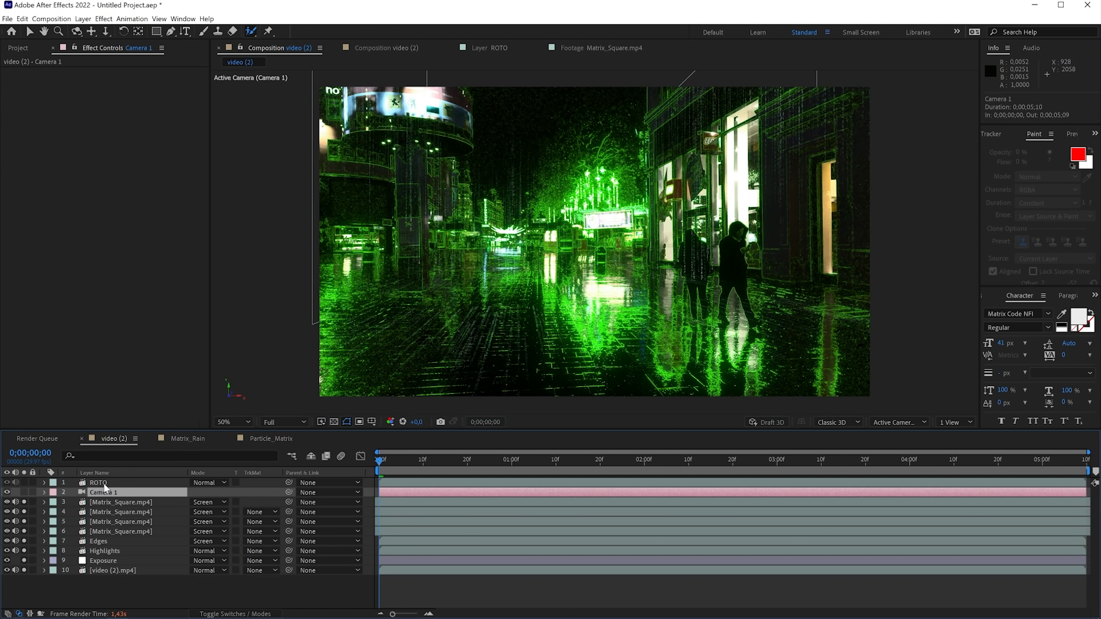